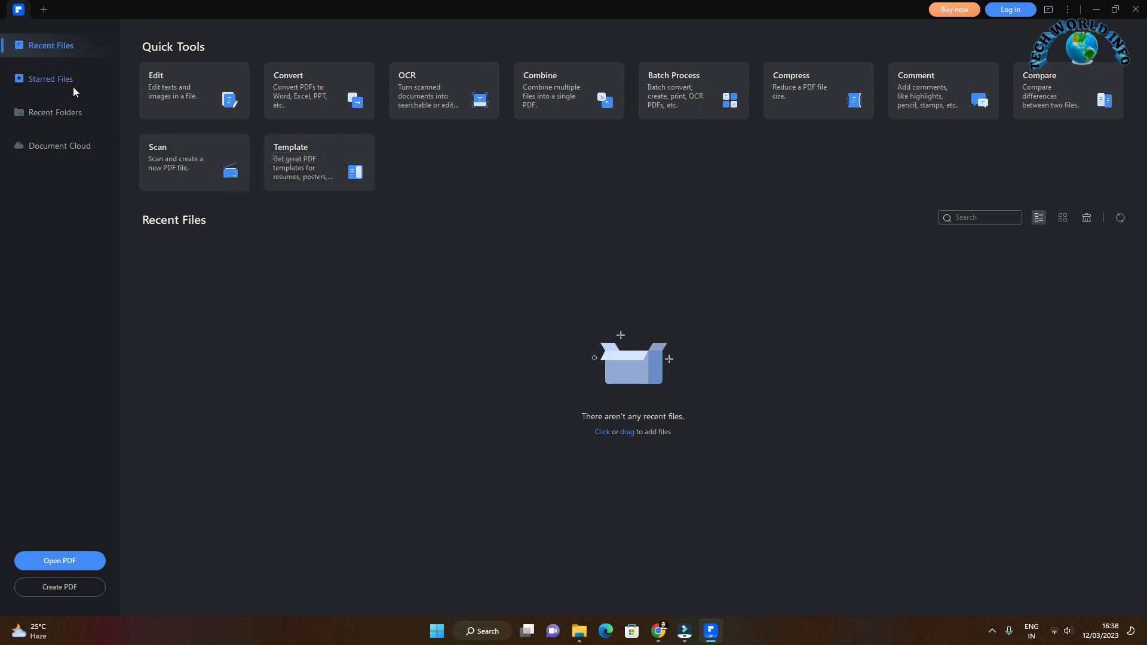
# View the starred files, recent folders and document cloud sections of the start screen
pyautogui.click(55, 78)
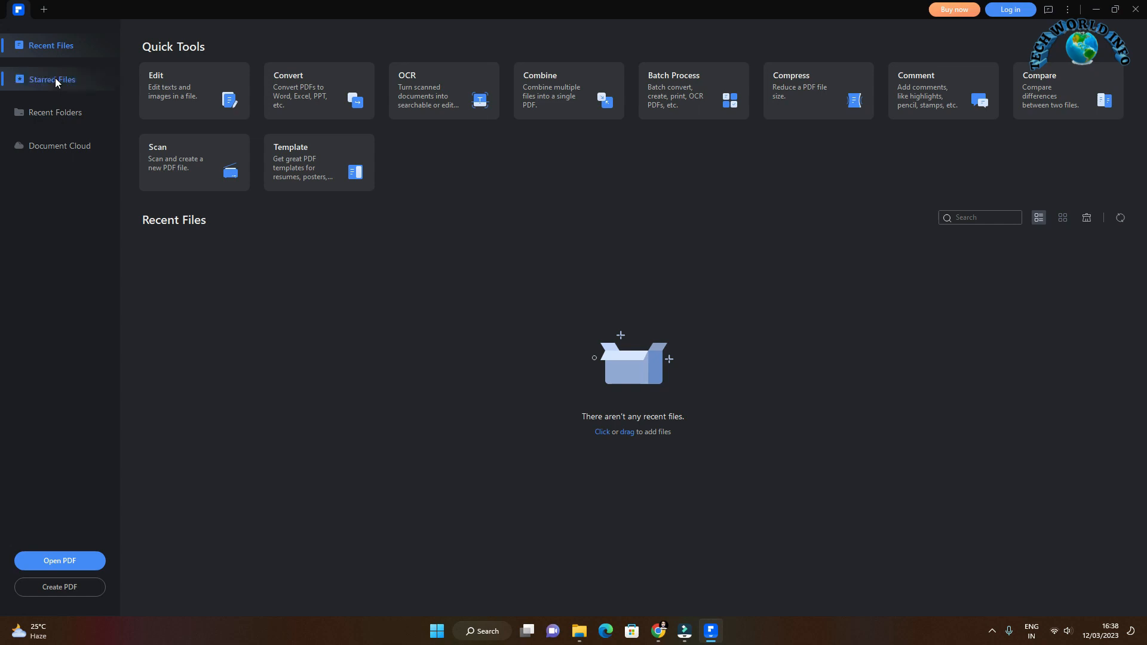
pyautogui.click(54, 115)
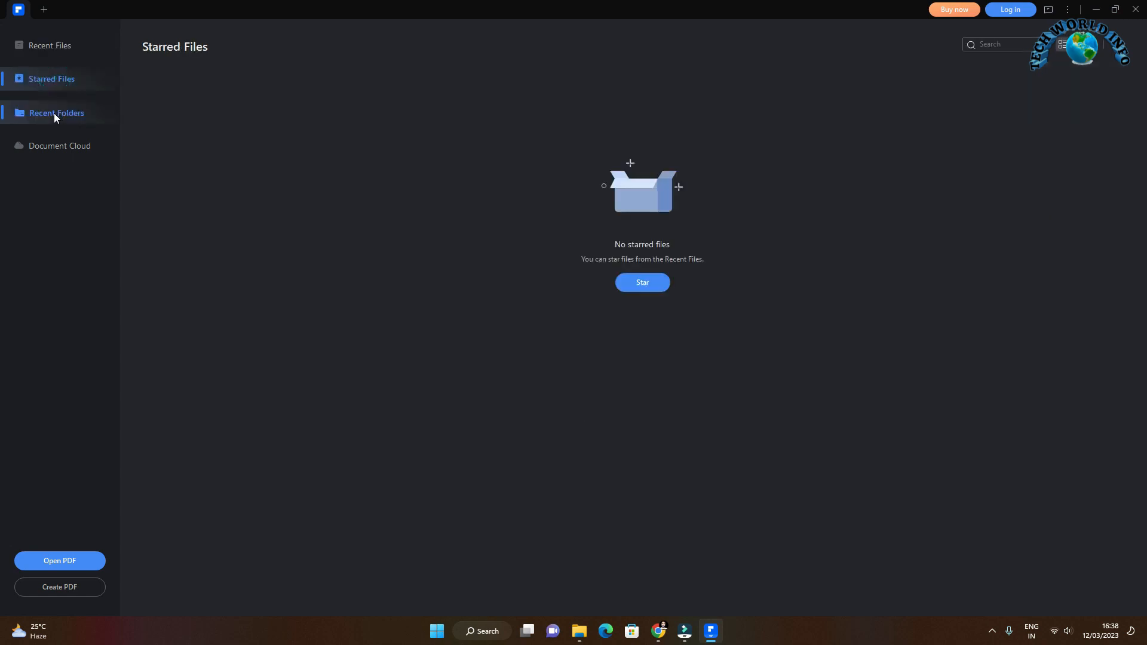
pyautogui.click(52, 146)
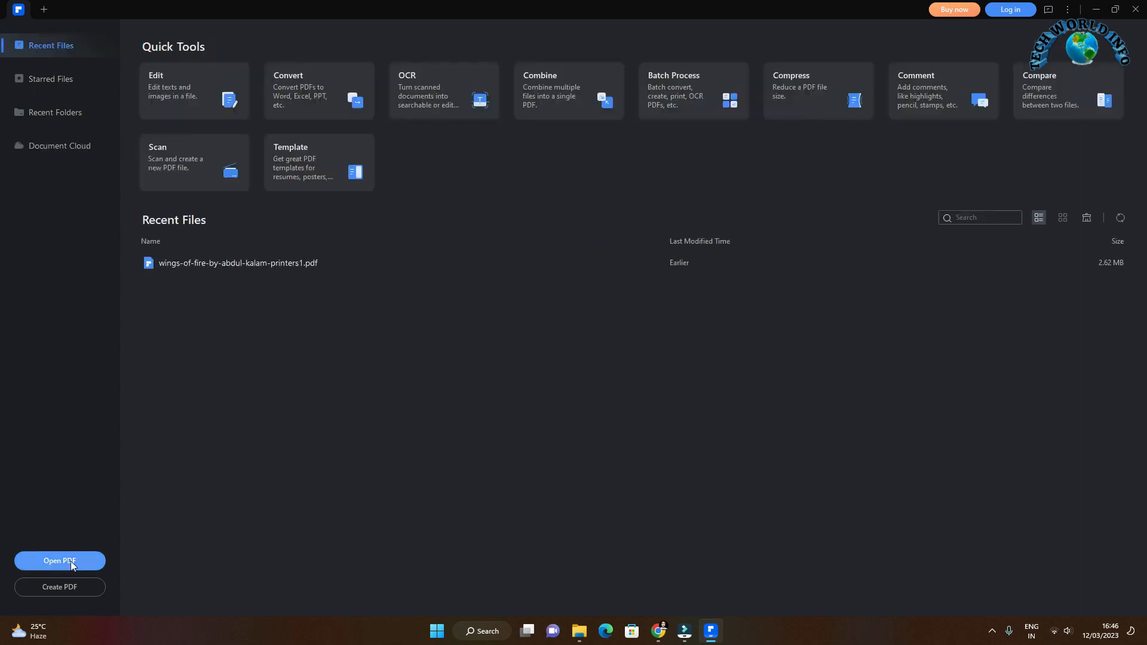
# Open the PDF file wings-of-fire-by-abdul-kalam-printers1 from the Desktop folder
pyautogui.click(59, 561)
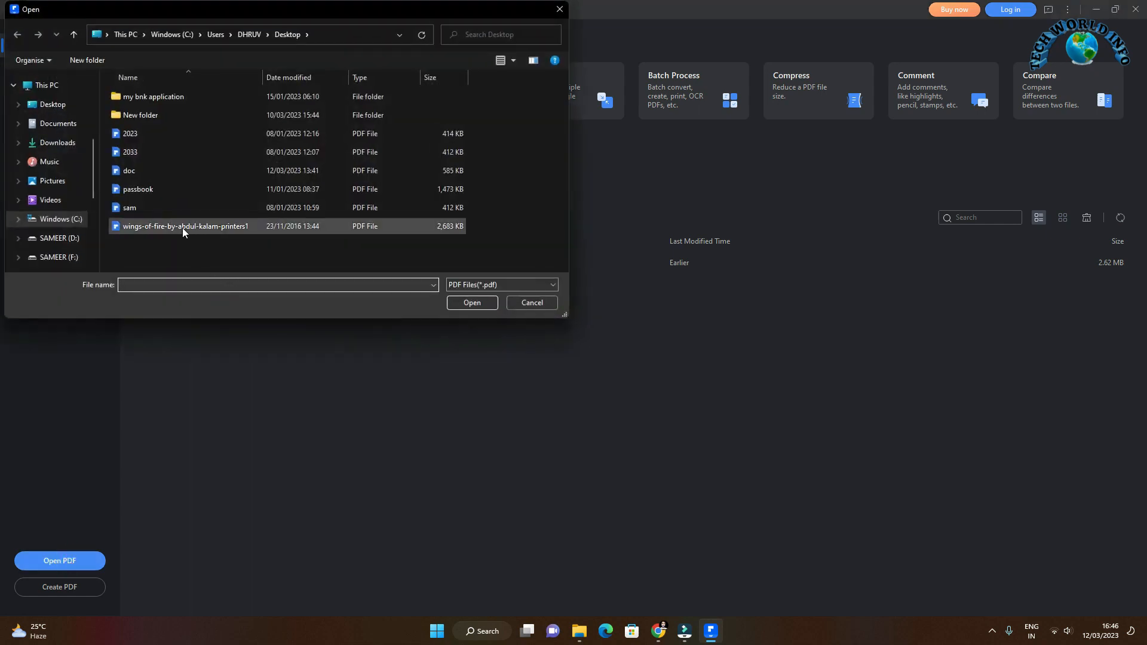
pyautogui.click(182, 227)
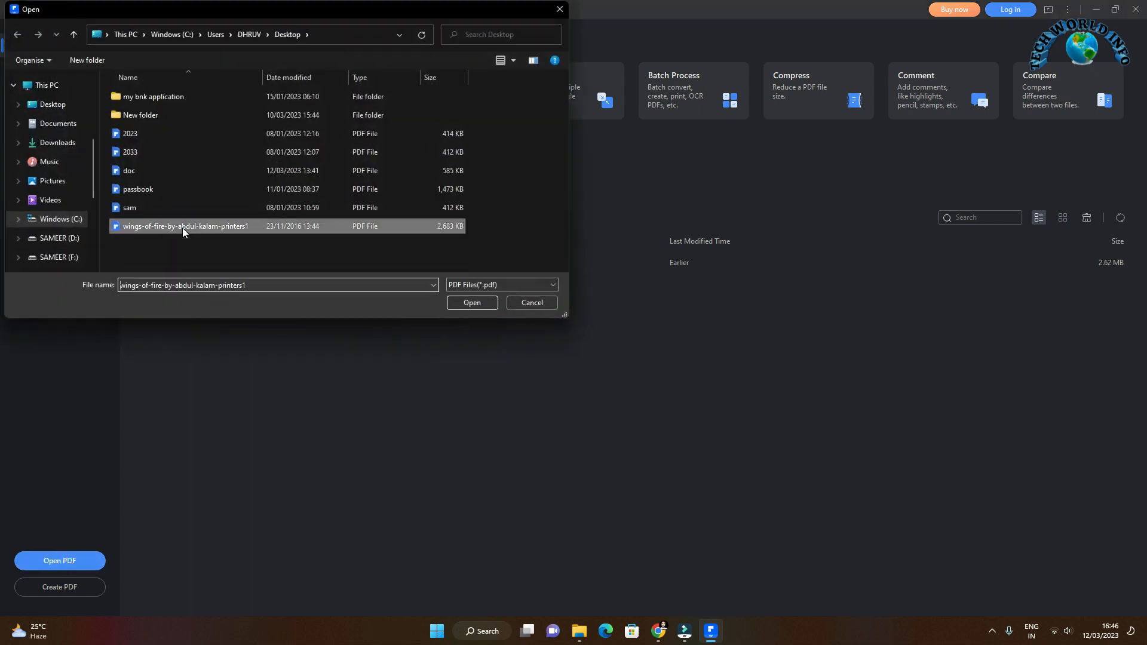
pyautogui.click(461, 304)
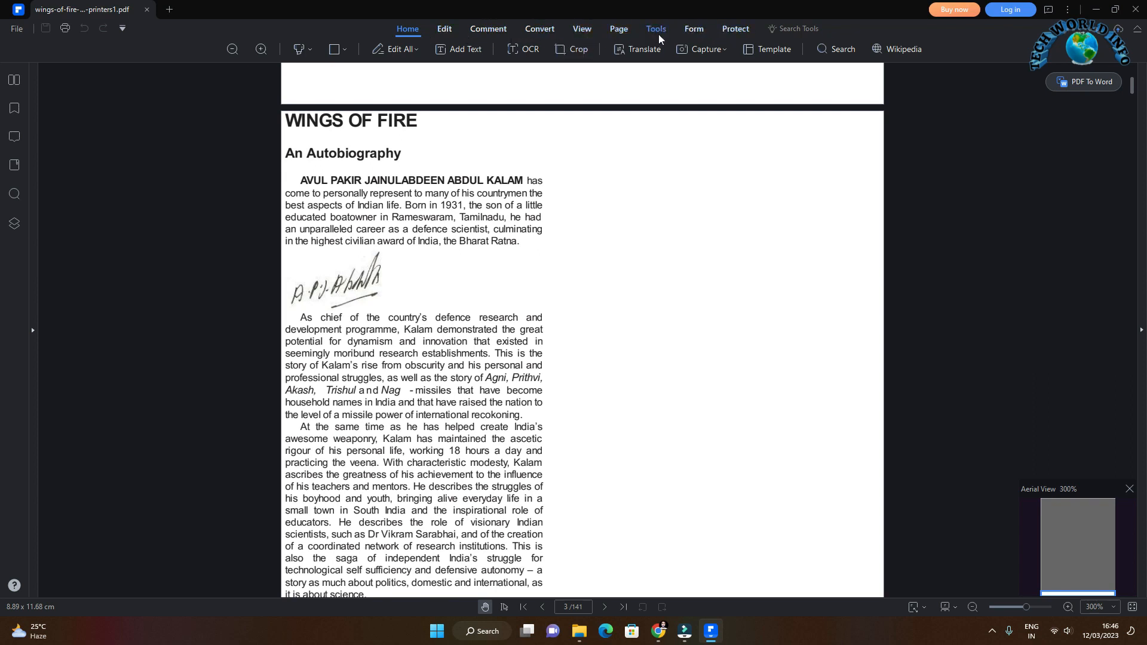
# Look through the document's page thumbnails, bookmarks, comment list, attachments, text search and layers
pyautogui.click(15, 80)
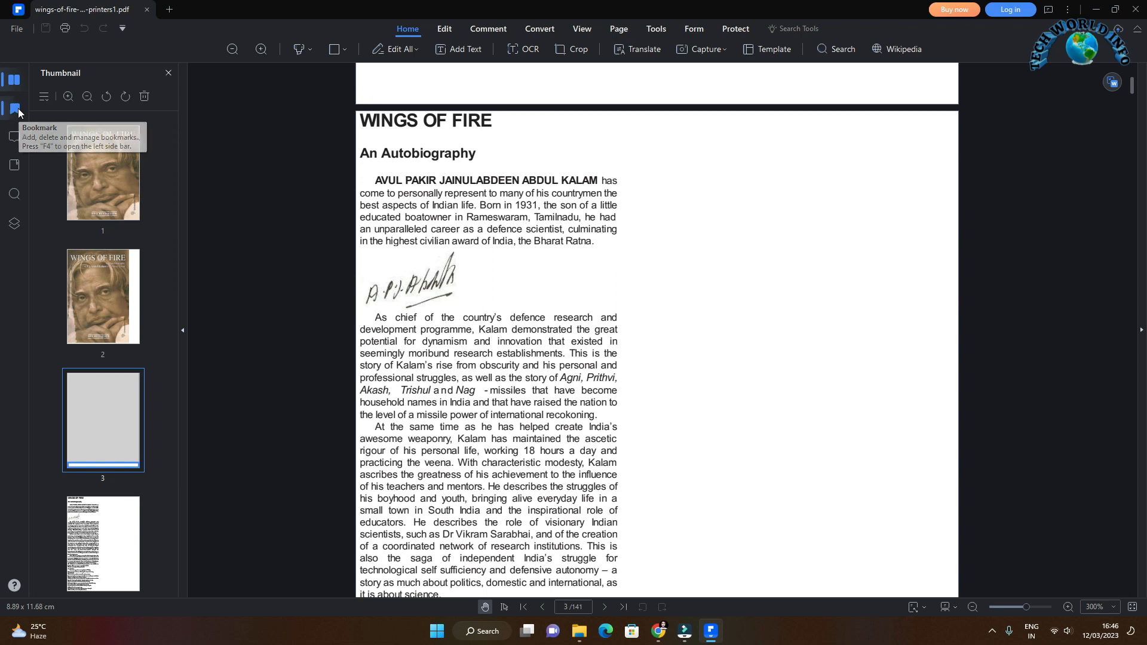
pyautogui.click(18, 111)
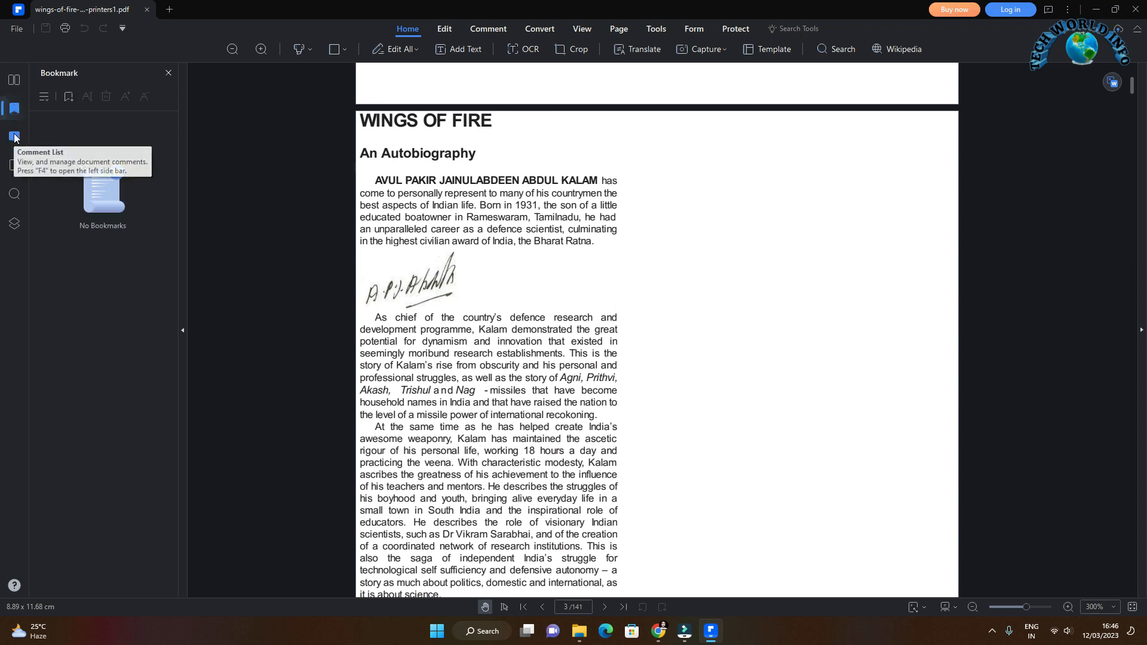
pyautogui.click(15, 138)
pyautogui.click(15, 167)
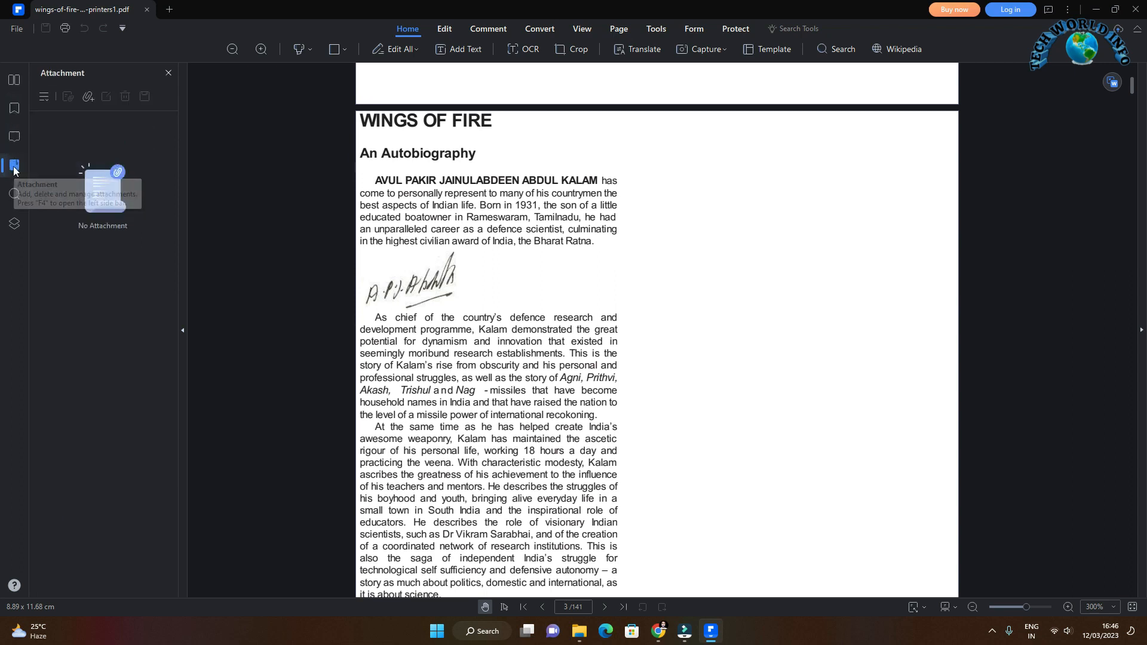
pyautogui.click(15, 194)
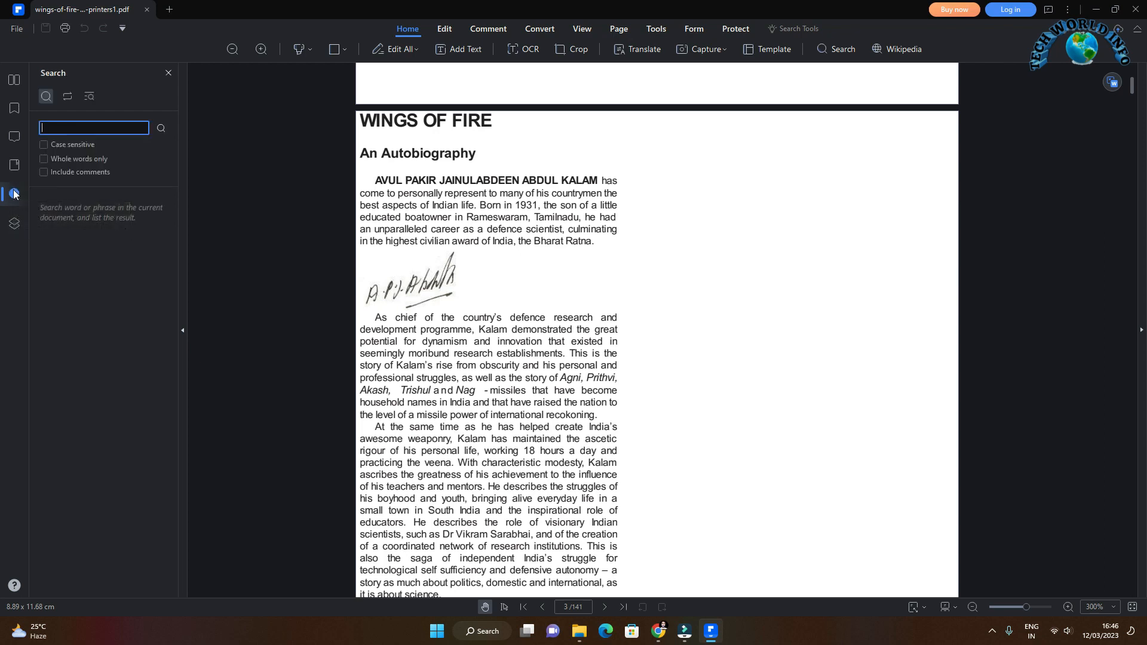
pyautogui.click(15, 223)
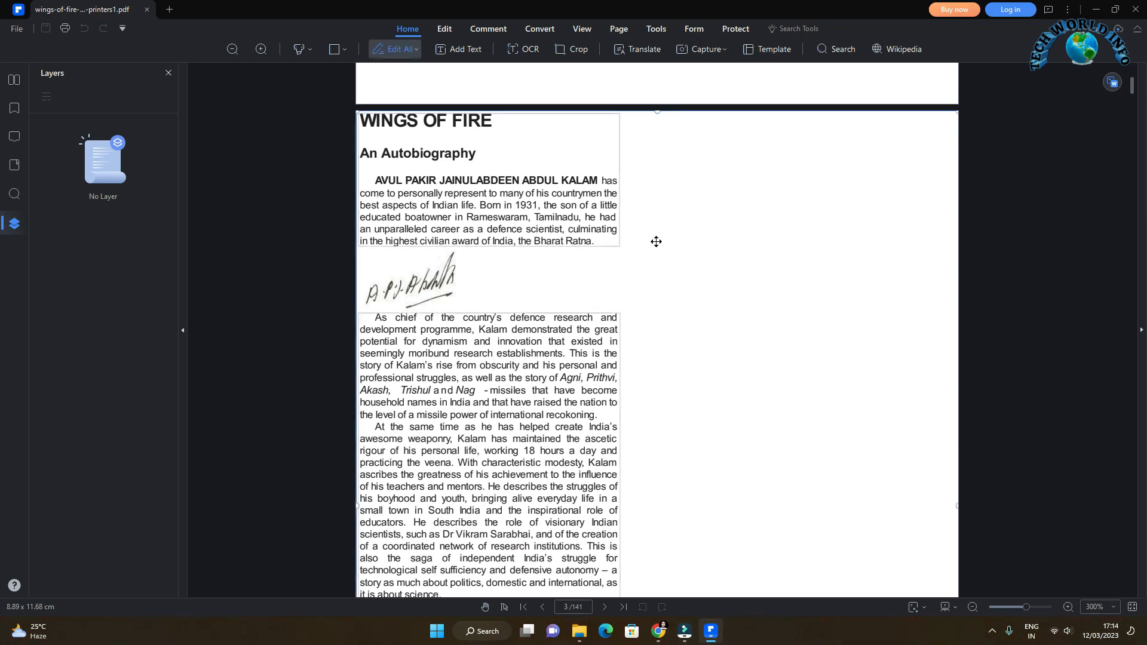
# Examine the edit modes, then select the "WINGS OF FIRE" heading text and review its bold and font options
pyautogui.click(417, 49)
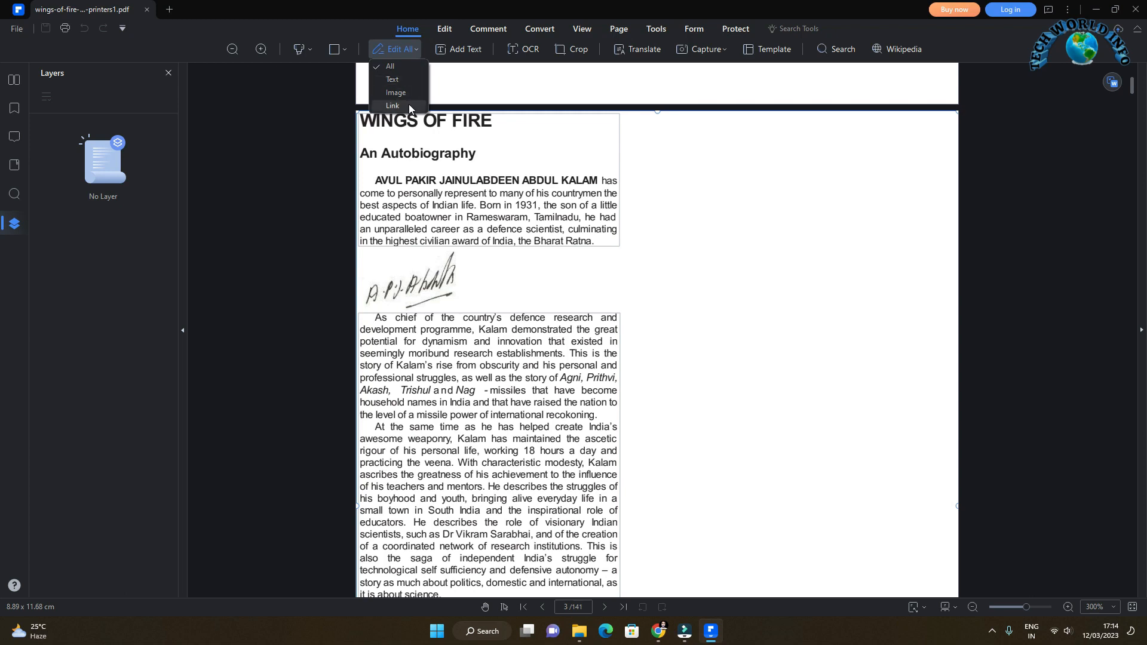
pyautogui.click(446, 138)
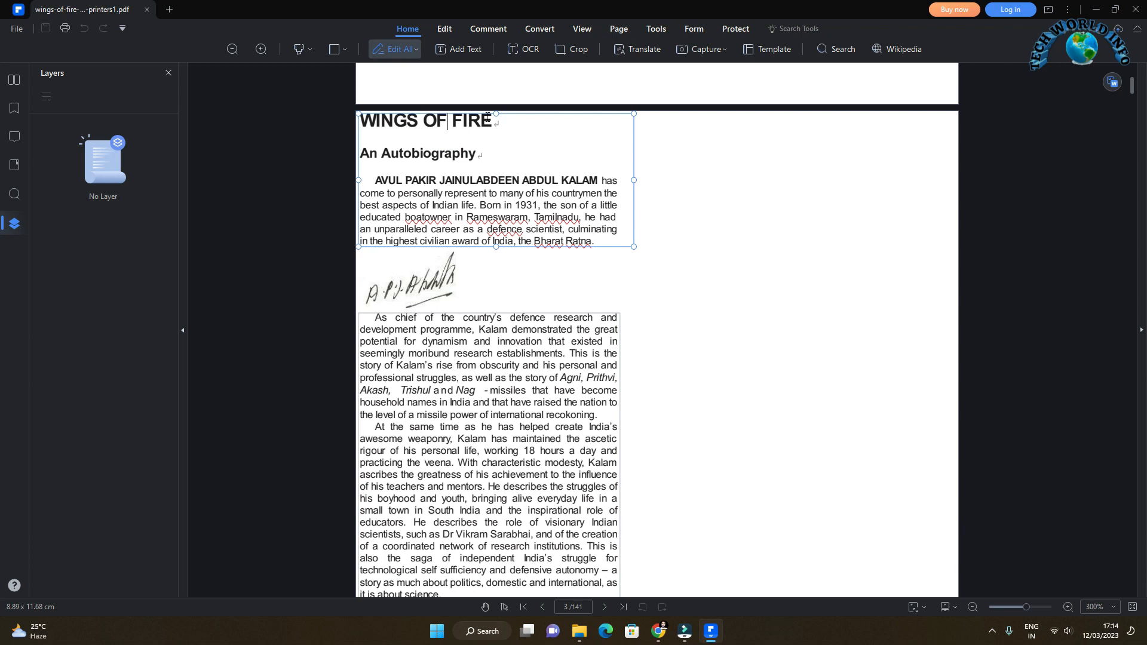
pyautogui.moveTo(488, 118); pyautogui.dragTo(360, 119)
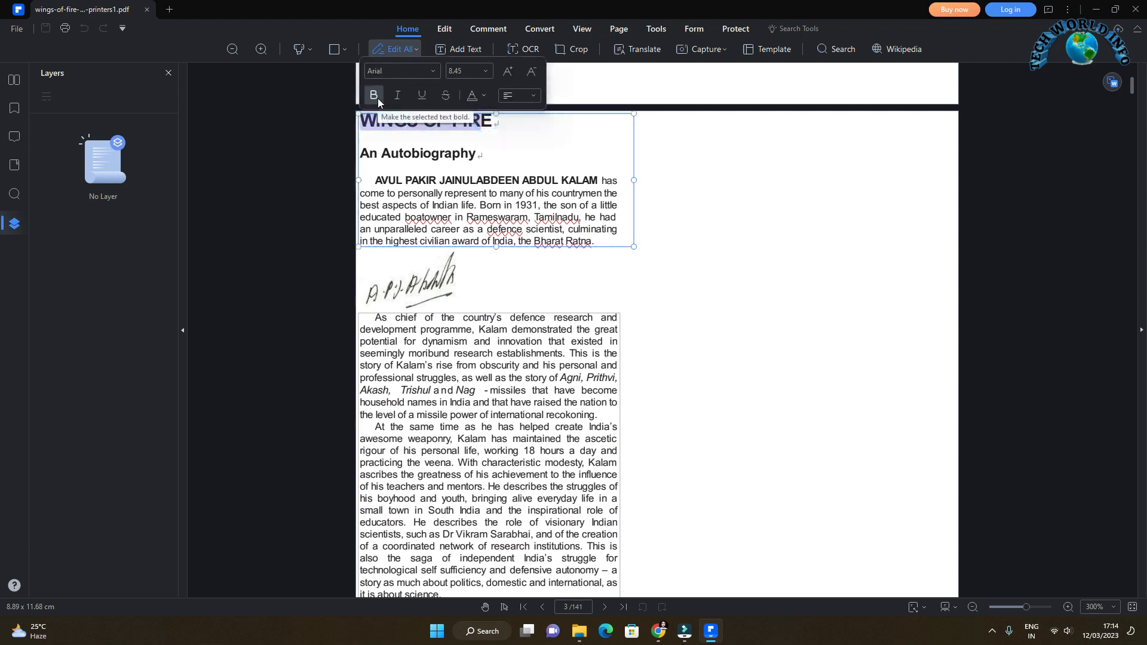
pyautogui.click(378, 100)
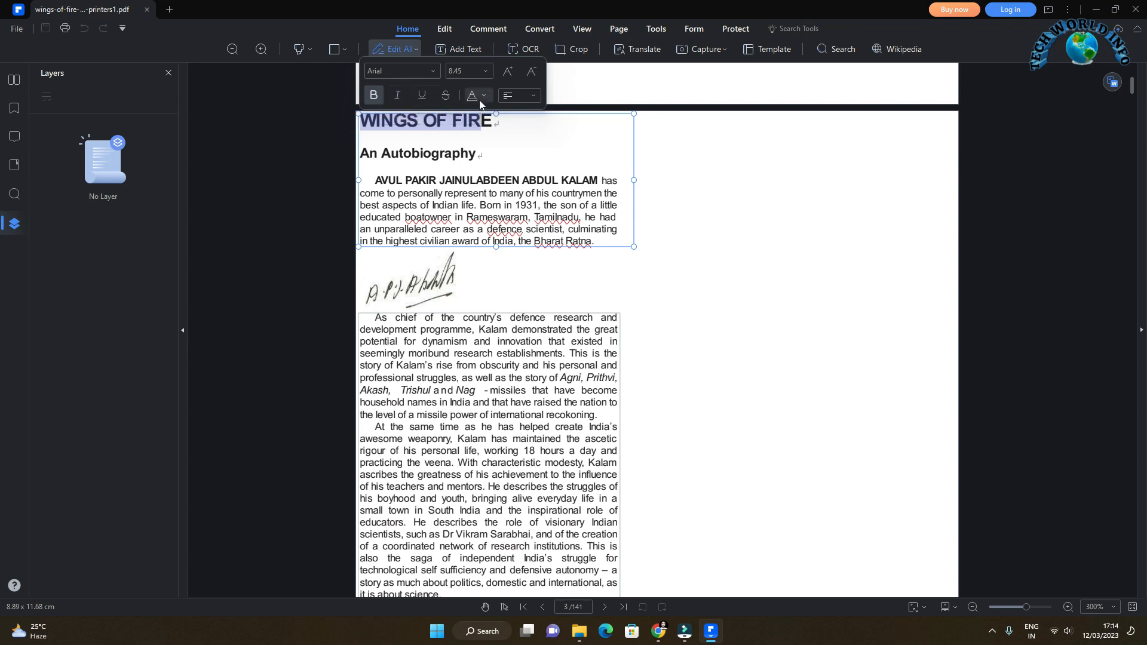
pyautogui.click(433, 71)
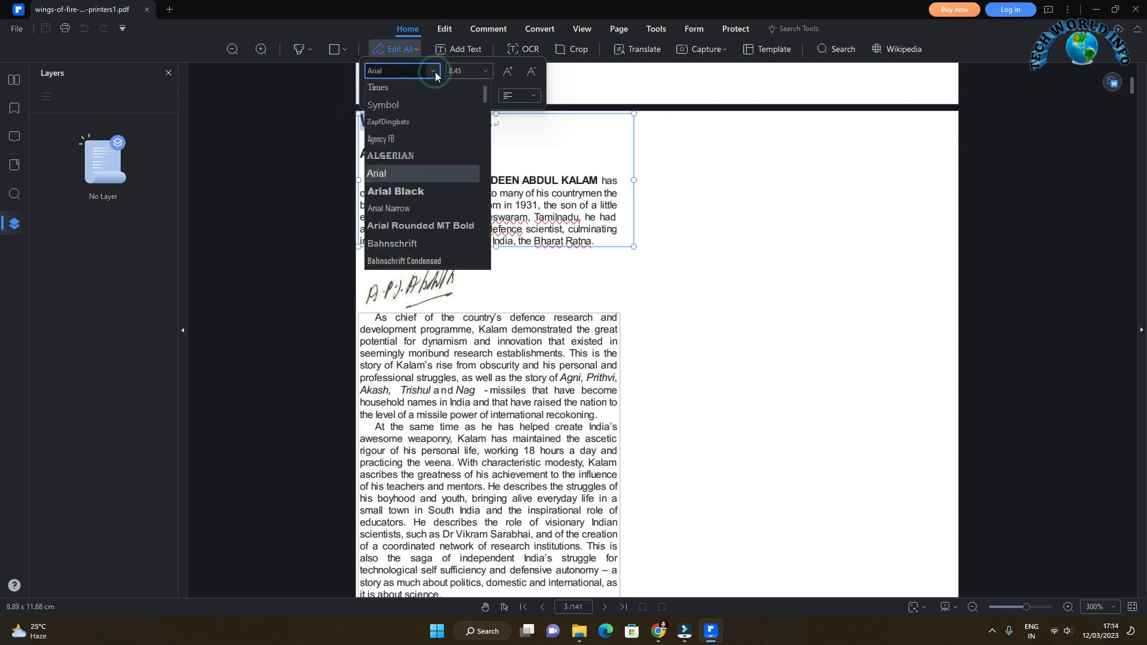
pyautogui.click(510, 123)
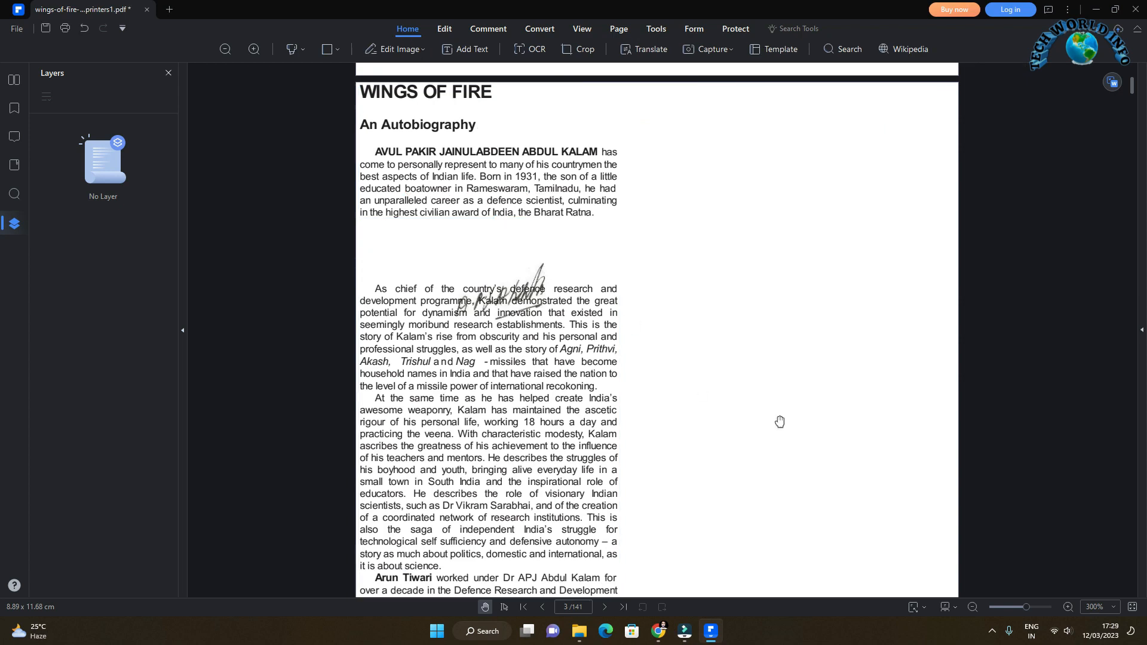
# Insert the image 01_ytb_001 on the "WINGS OF FIRE" page and show its properties
pyautogui.click(445, 30)
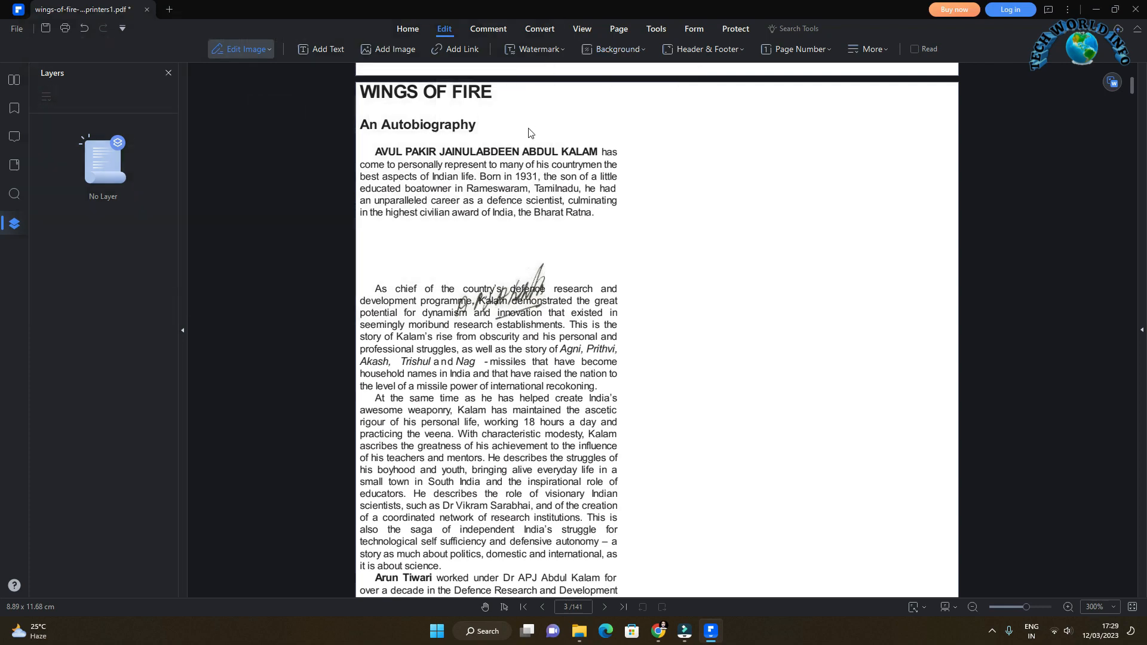
pyautogui.click(389, 51)
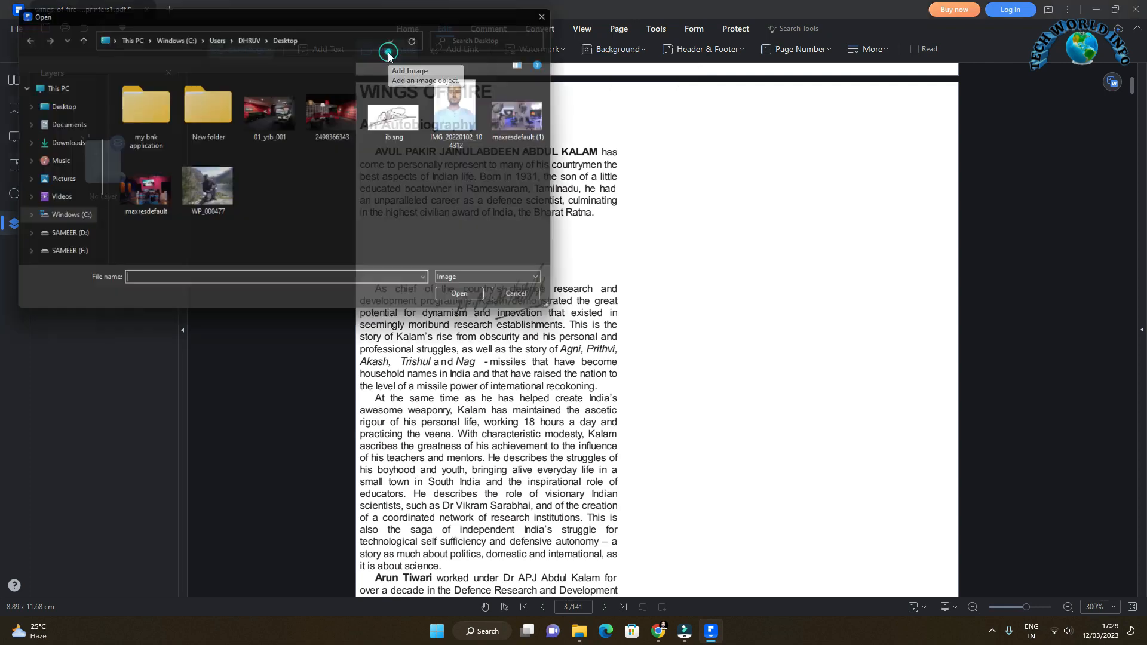
pyautogui.doubleClick(274, 111)
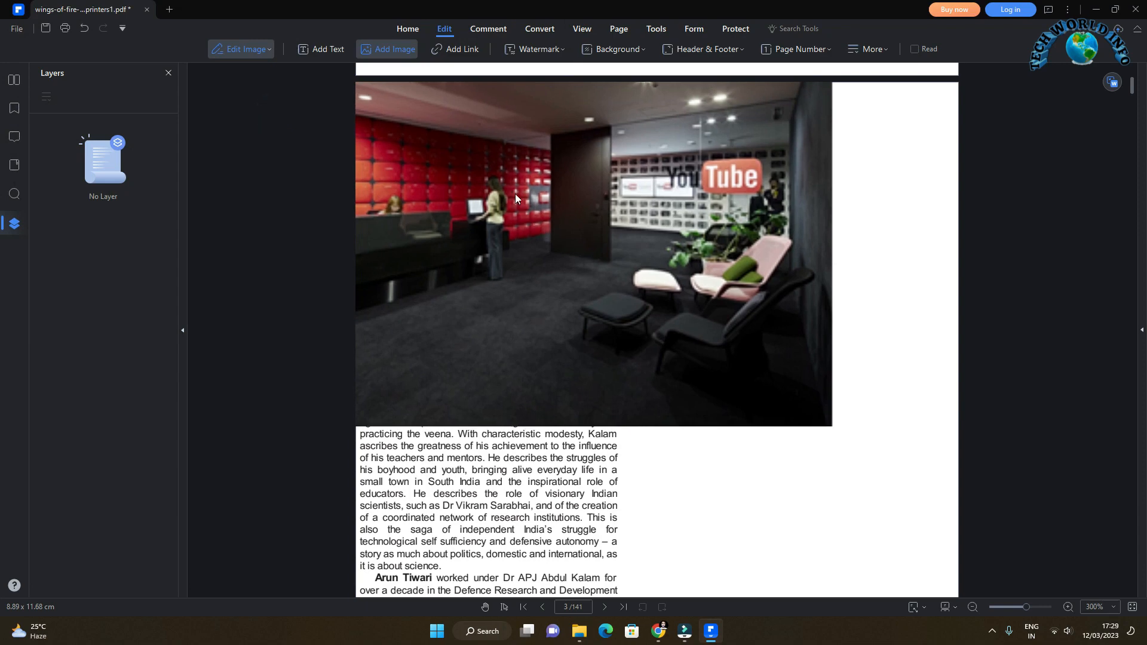
pyautogui.click(724, 239)
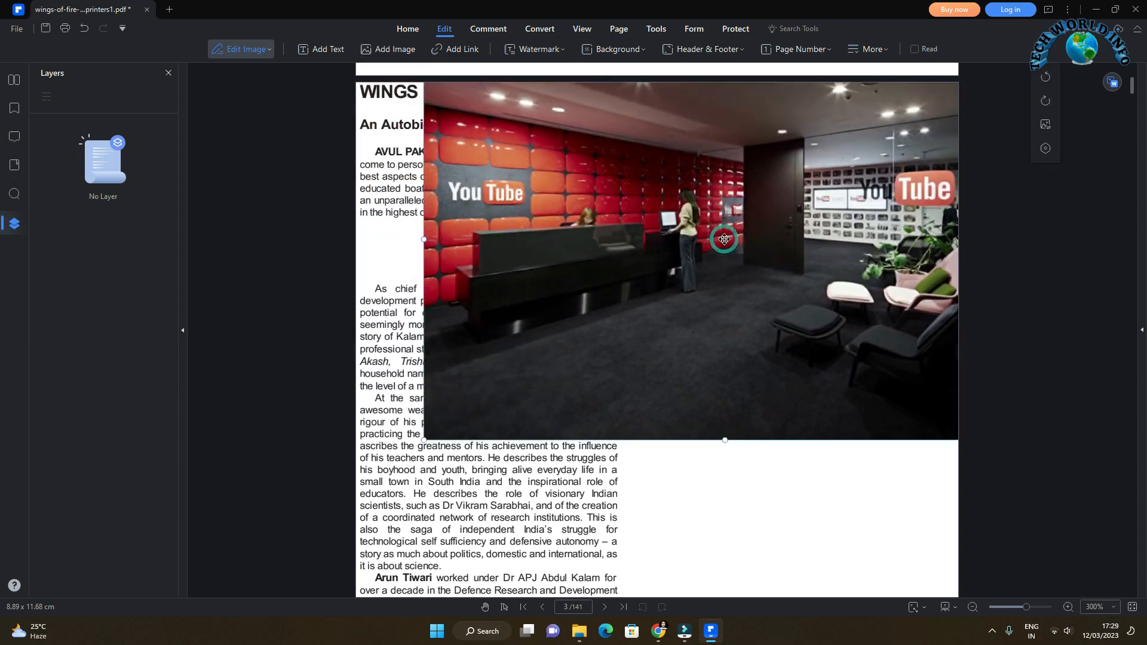
pyautogui.scroll(2, 725, 239)
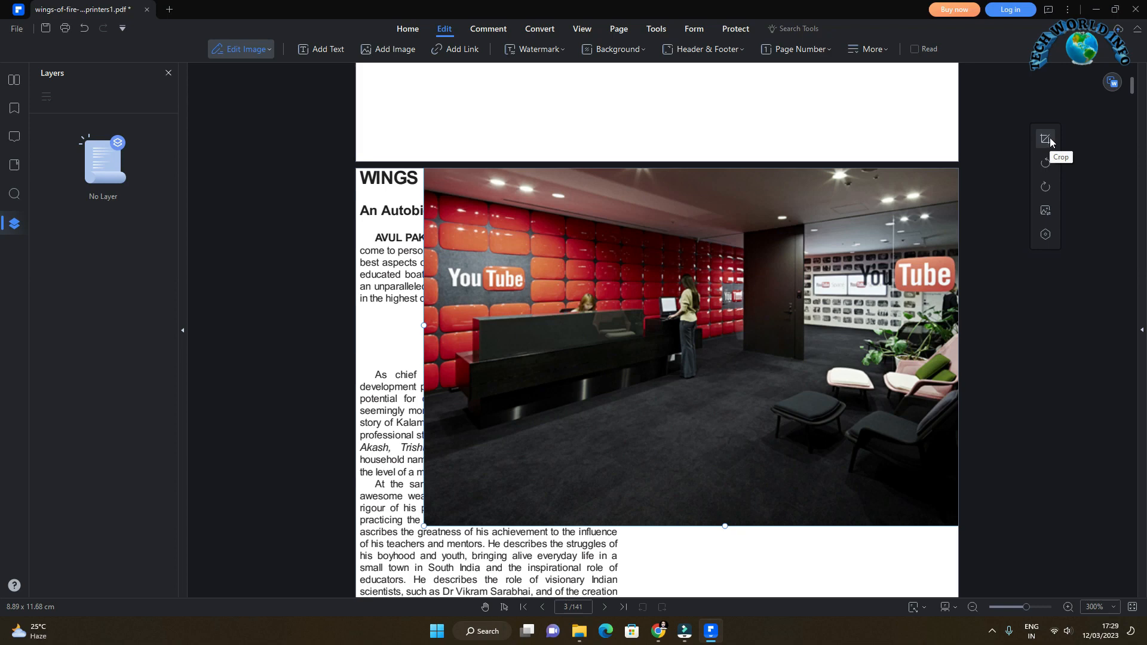
pyautogui.click(1047, 234)
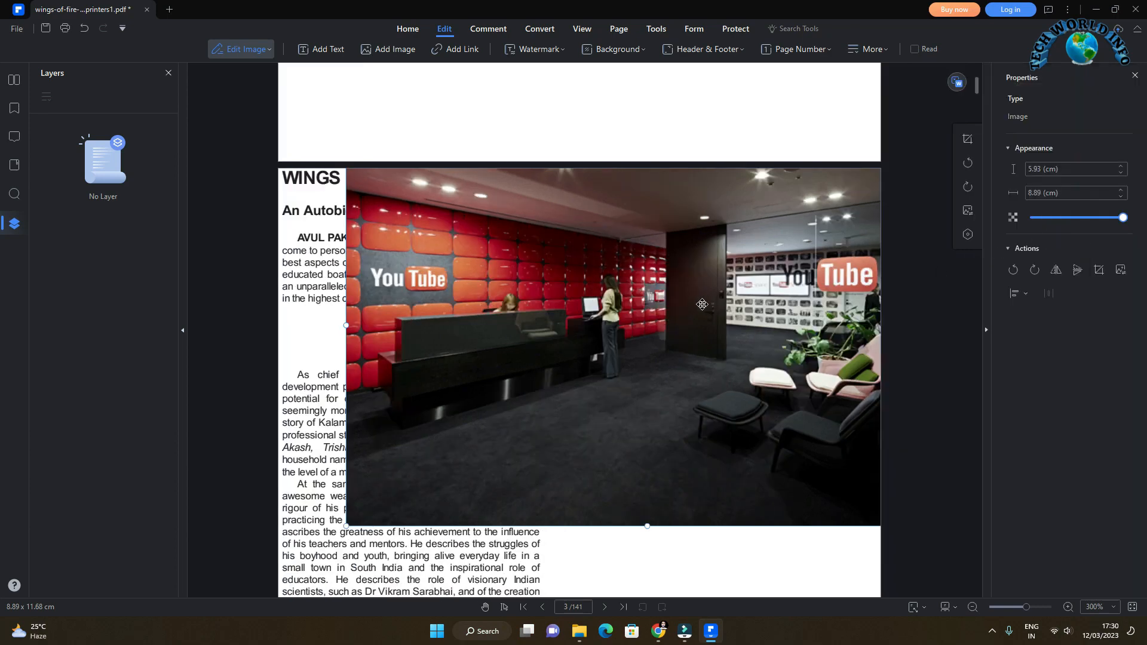
pyautogui.click(400, 28)
pyautogui.click(421, 48)
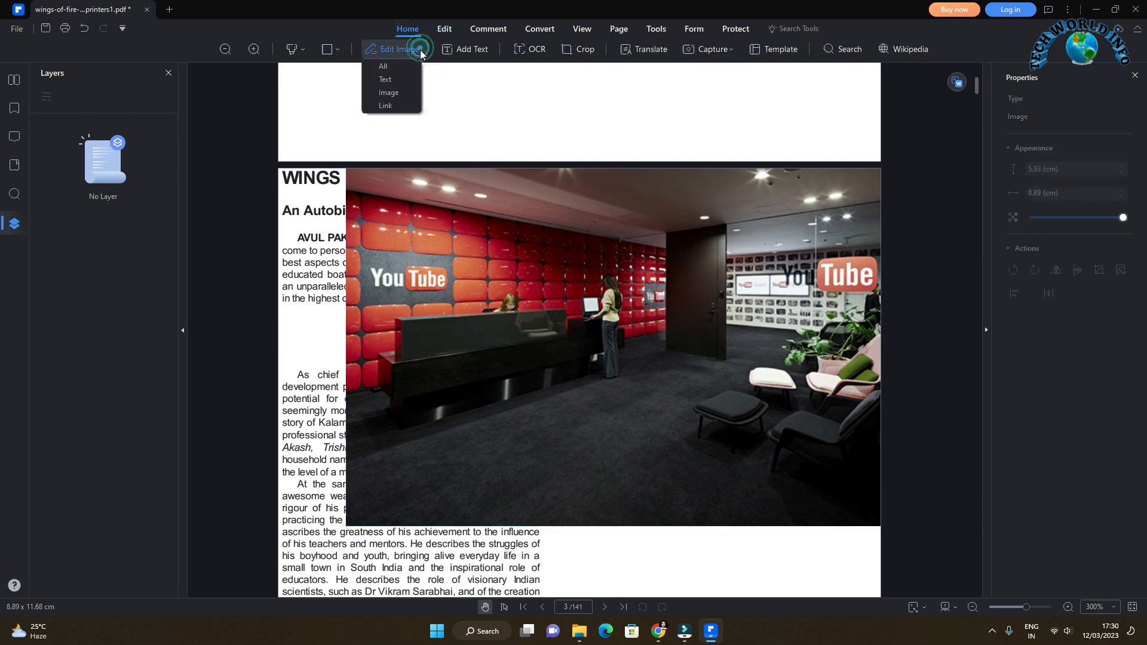
pyautogui.click(388, 92)
pyautogui.scroll(1, 482, 287)
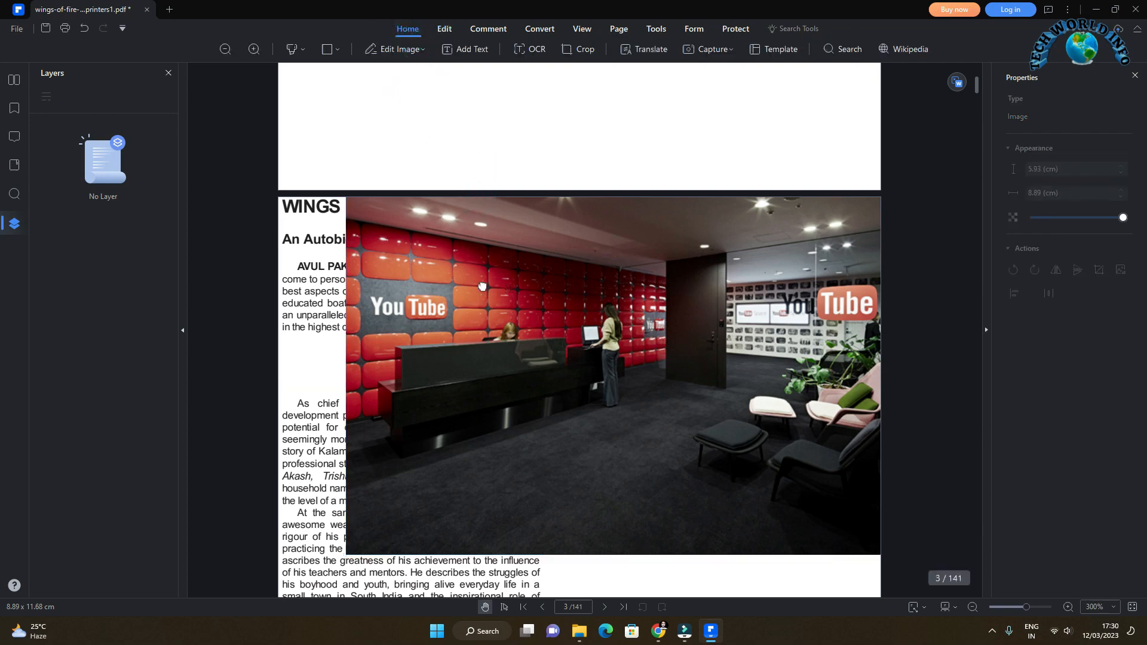
pyautogui.scroll(4, 354, 213)
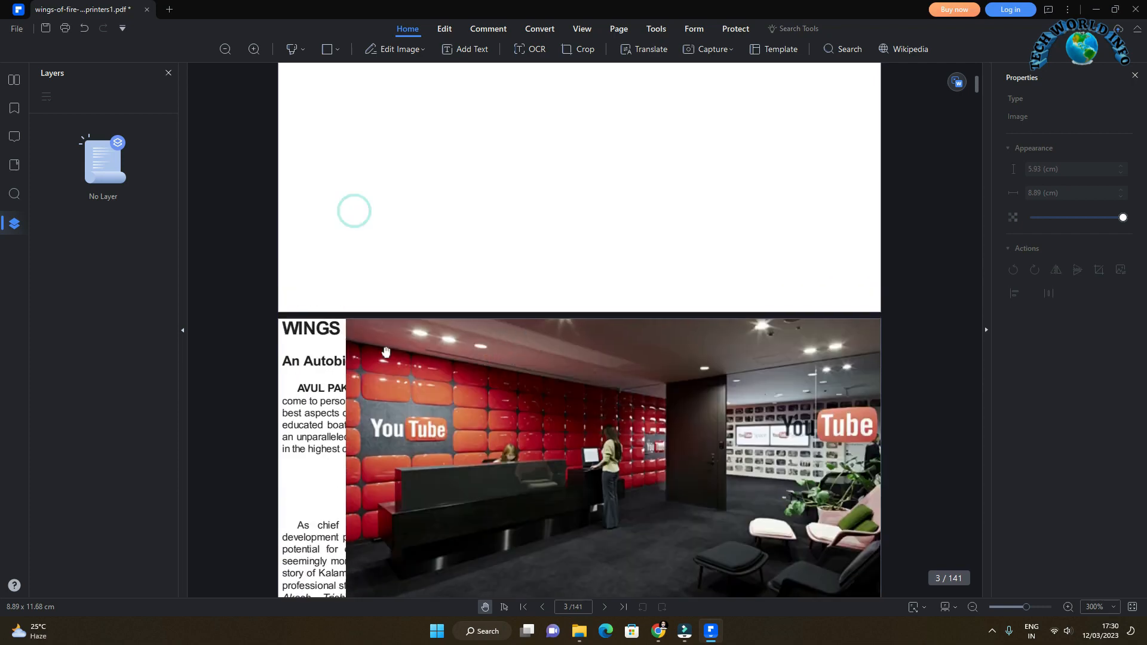
pyautogui.scroll(1, 359, 325)
pyautogui.scroll(-4, 425, 320)
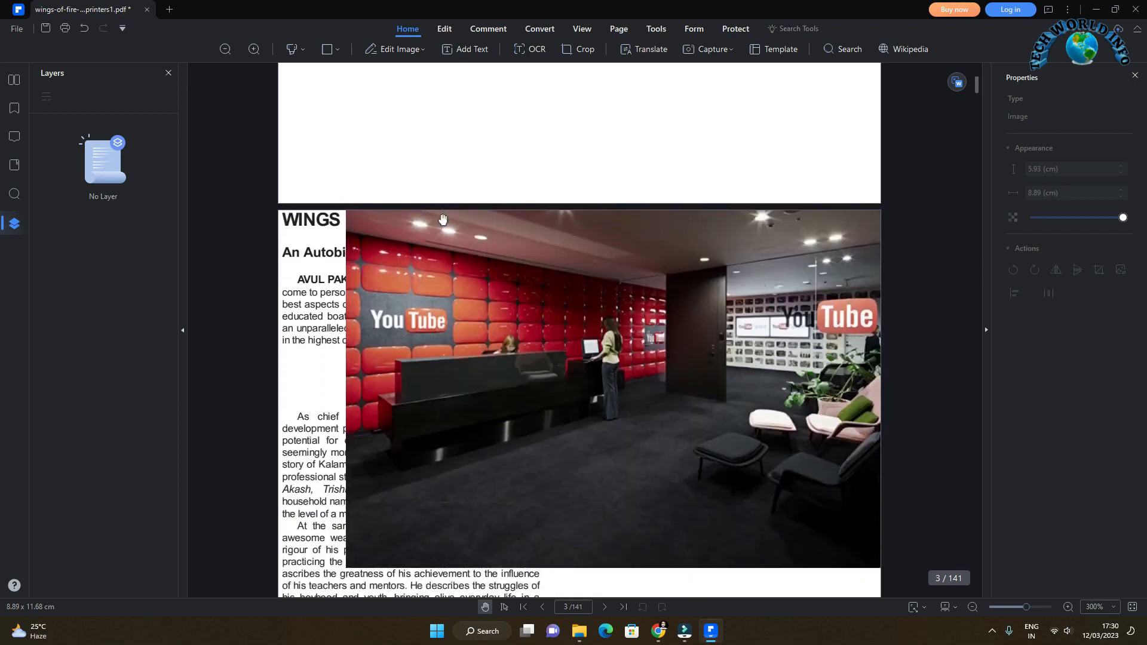
# Shrink the inserted office image and place it in the blank area beside the autobiography text
pyautogui.click(395, 50)
pyautogui.click(465, 395)
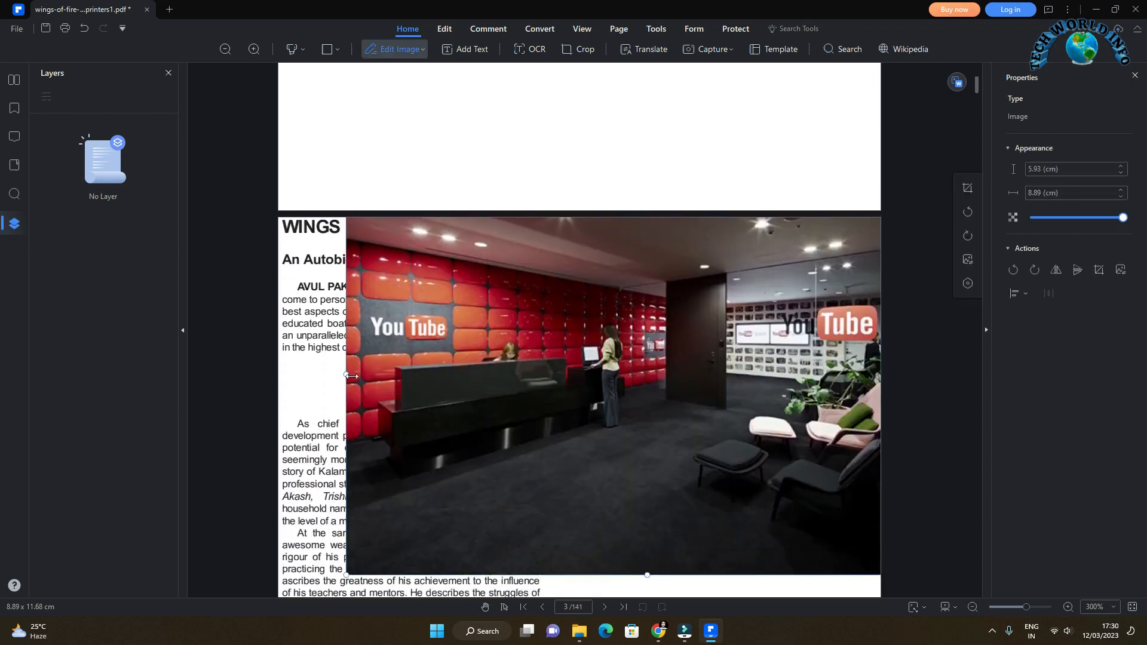
pyautogui.moveTo(345, 375); pyautogui.dragTo(709, 428)
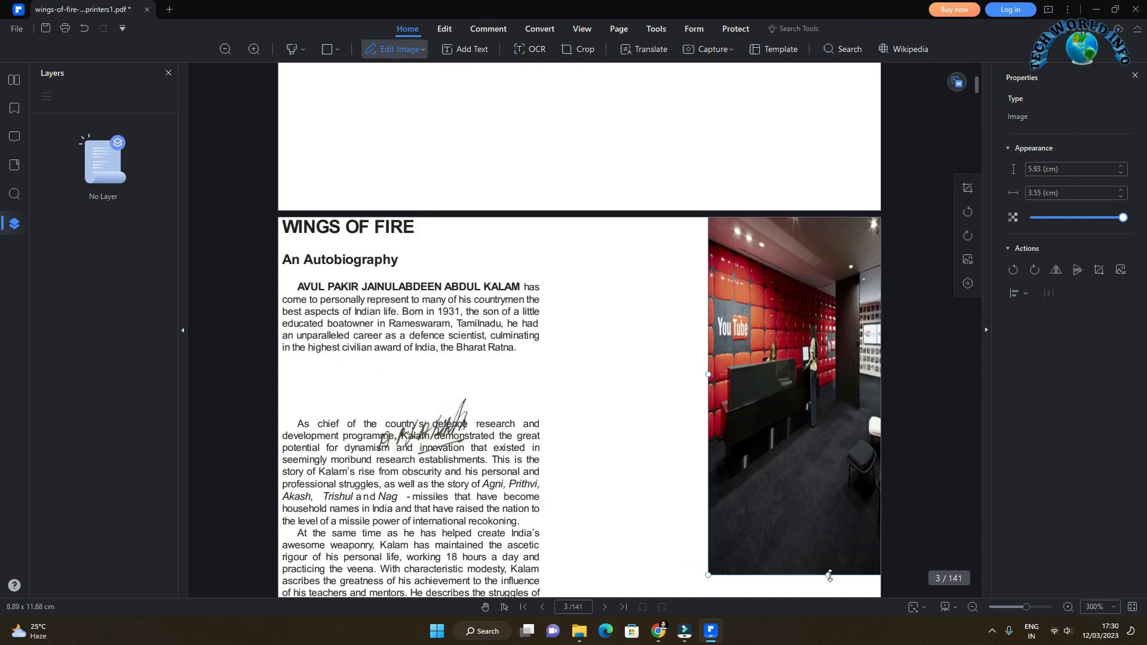
pyautogui.moveTo(830, 576); pyautogui.dragTo(822, 485)
pyautogui.moveTo(862, 329); pyautogui.dragTo(716, 364)
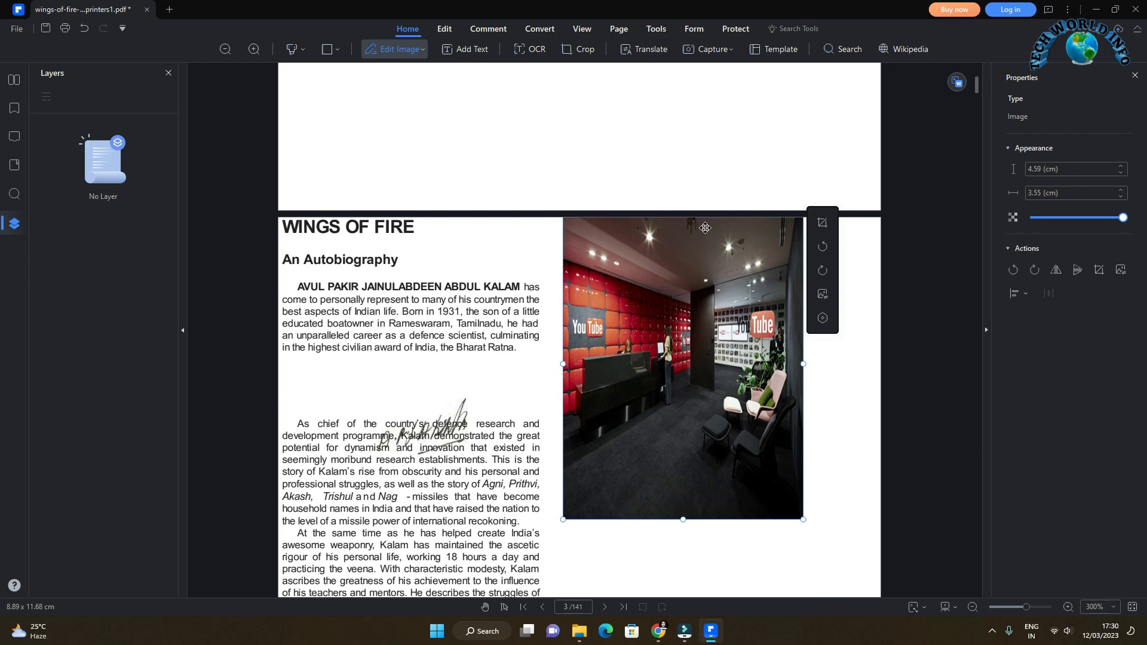
pyautogui.moveTo(803, 520); pyautogui.dragTo(780, 490)
pyautogui.moveTo(705, 377); pyautogui.dragTo(713, 461)
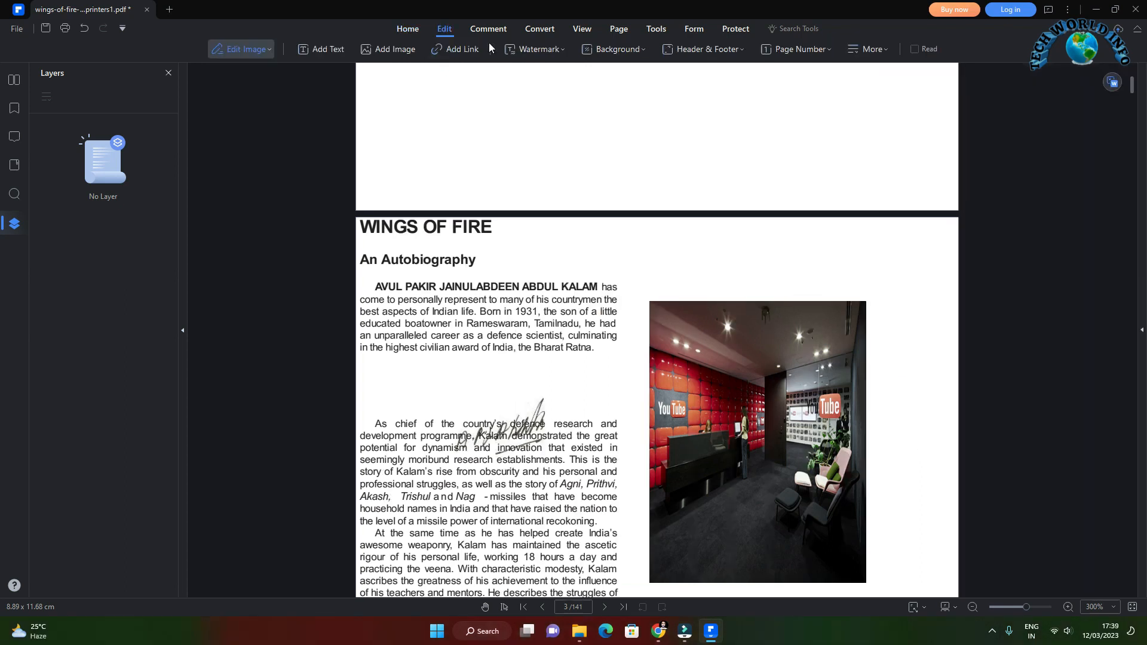
# Review the commenting tools, the PDF conversion formats including the additional ones, and the PDF creation options
pyautogui.click(488, 29)
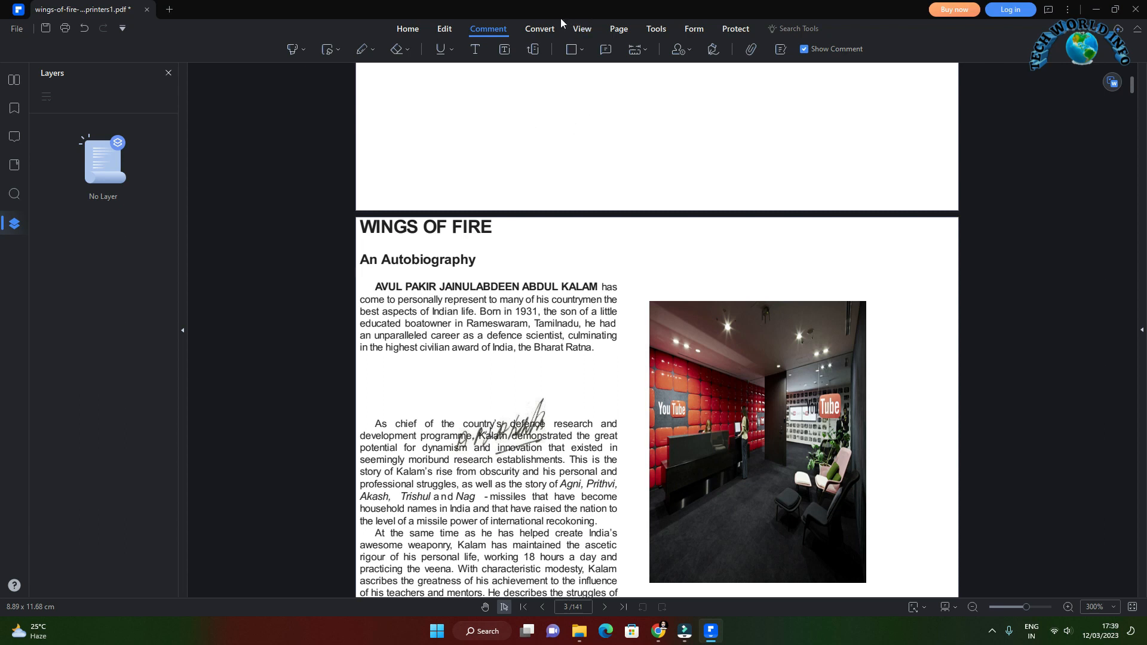
pyautogui.click(545, 27)
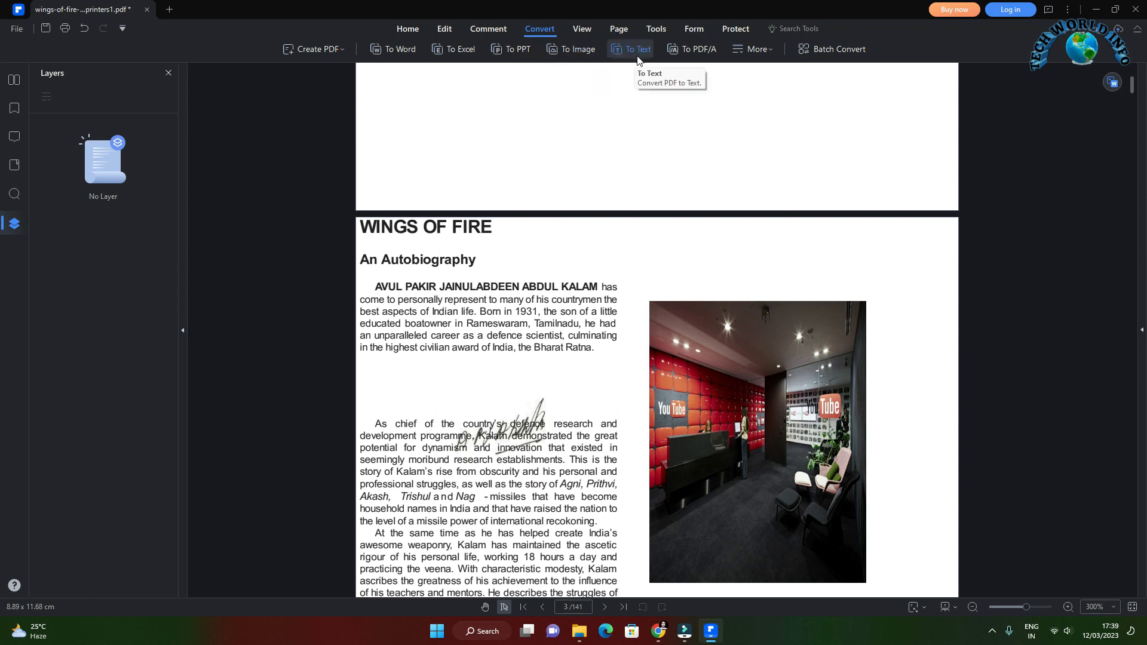
pyautogui.click(768, 50)
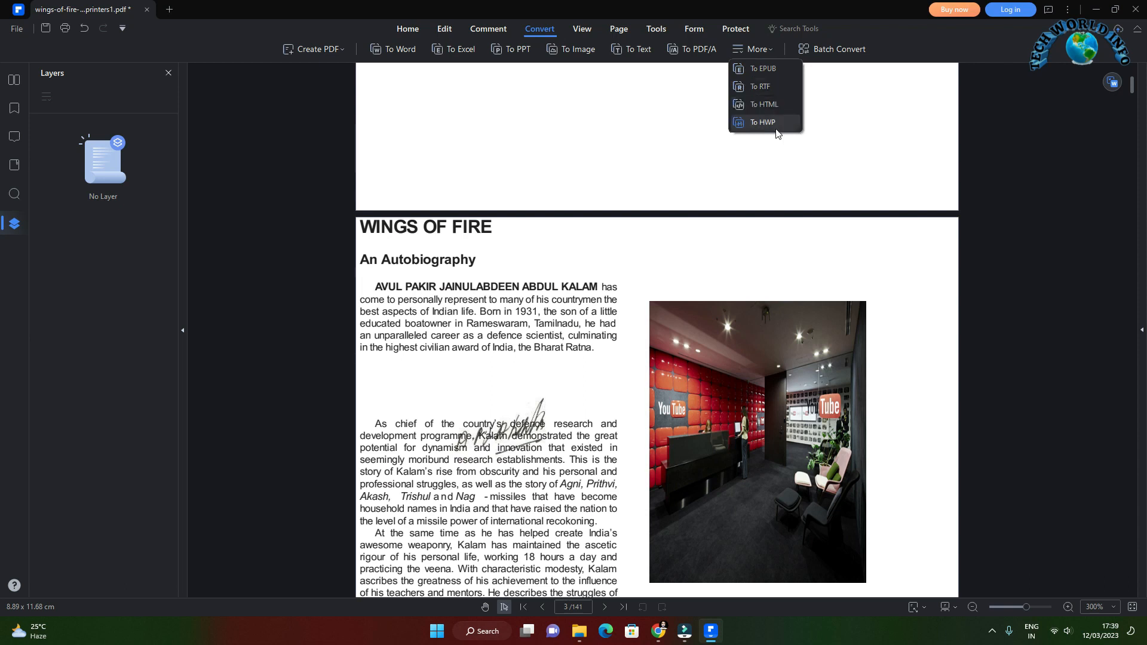
pyautogui.click(344, 50)
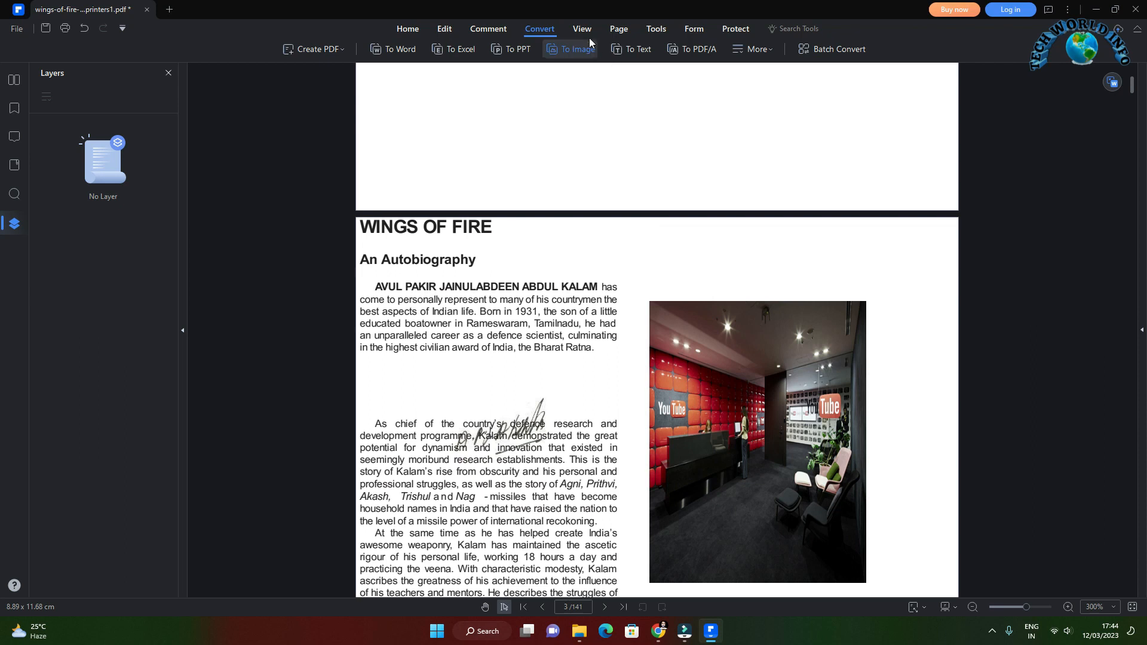
# Review the viewing options, the page organization tools and the context options for the page 4 thumbnail
pyautogui.click(582, 29)
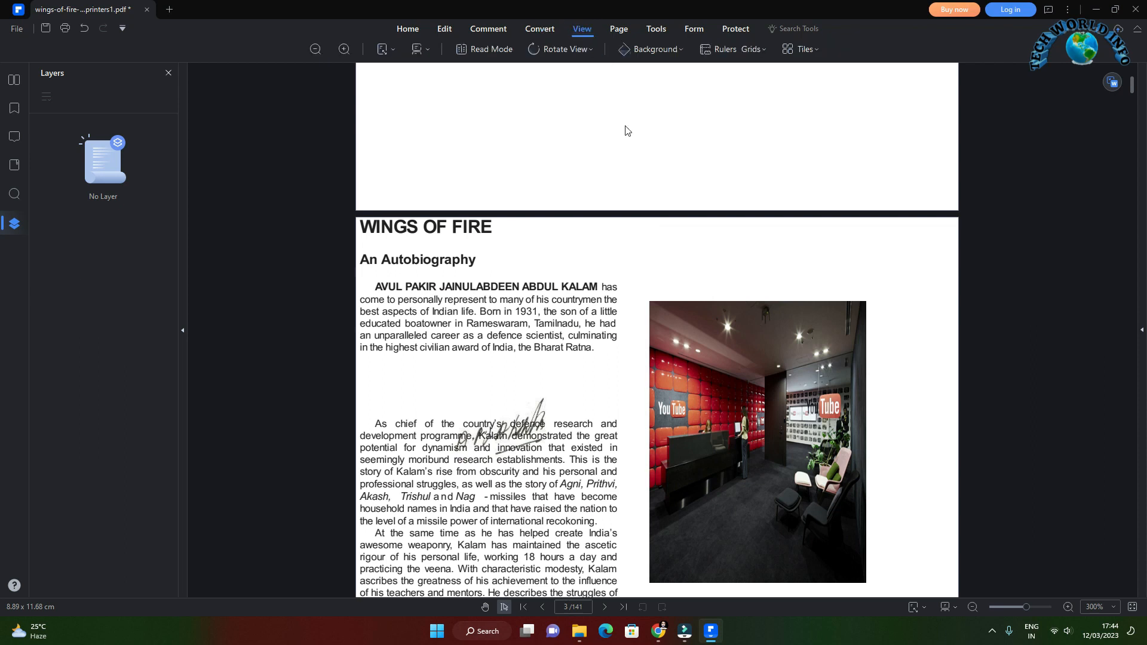
pyautogui.click(619, 29)
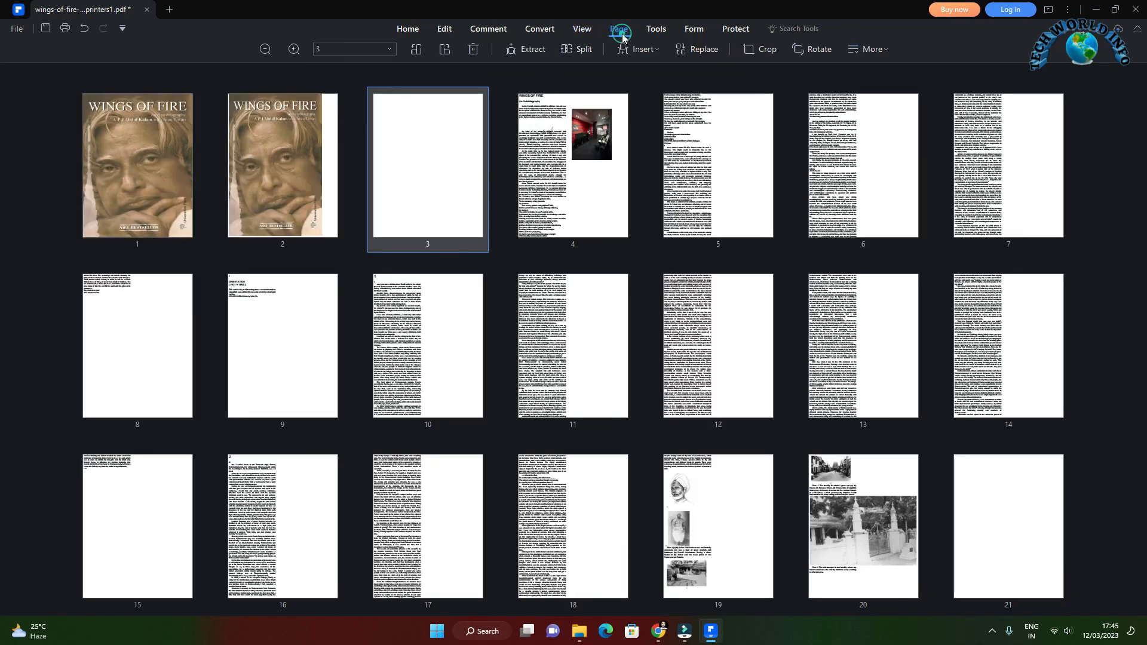
pyautogui.moveTo(564, 185); pyautogui.dragTo(582, 168)
pyautogui.rightClick(561, 178)
# Review the document tools, including Compare and Compress, and the form-building tools
pyautogui.click(655, 28)
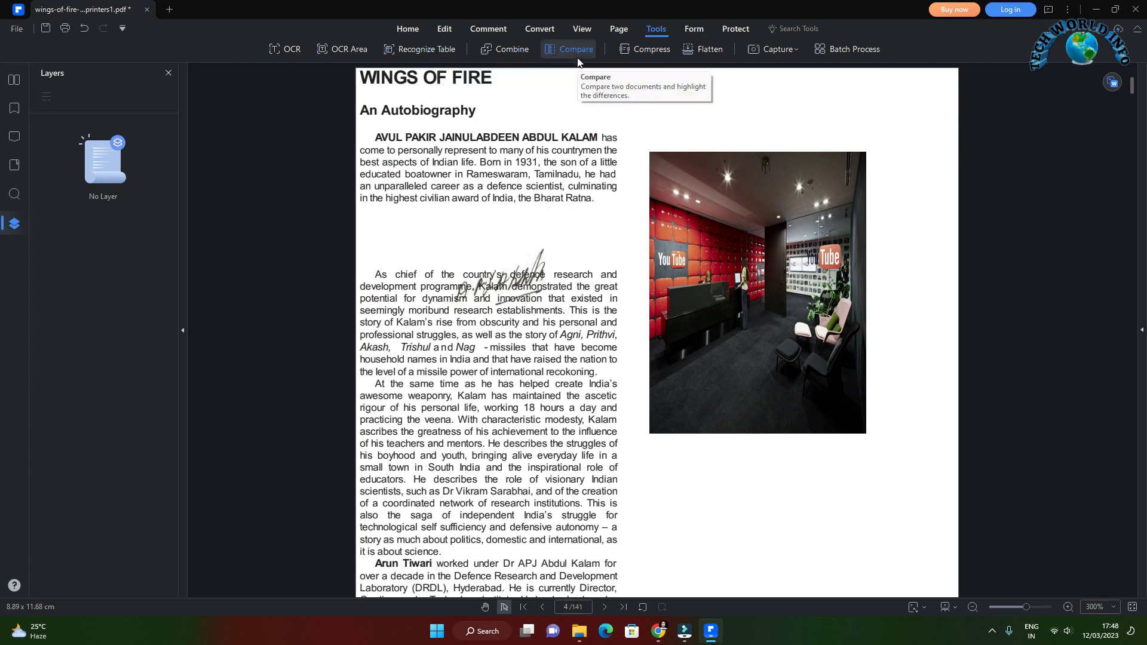
pyautogui.click(638, 53)
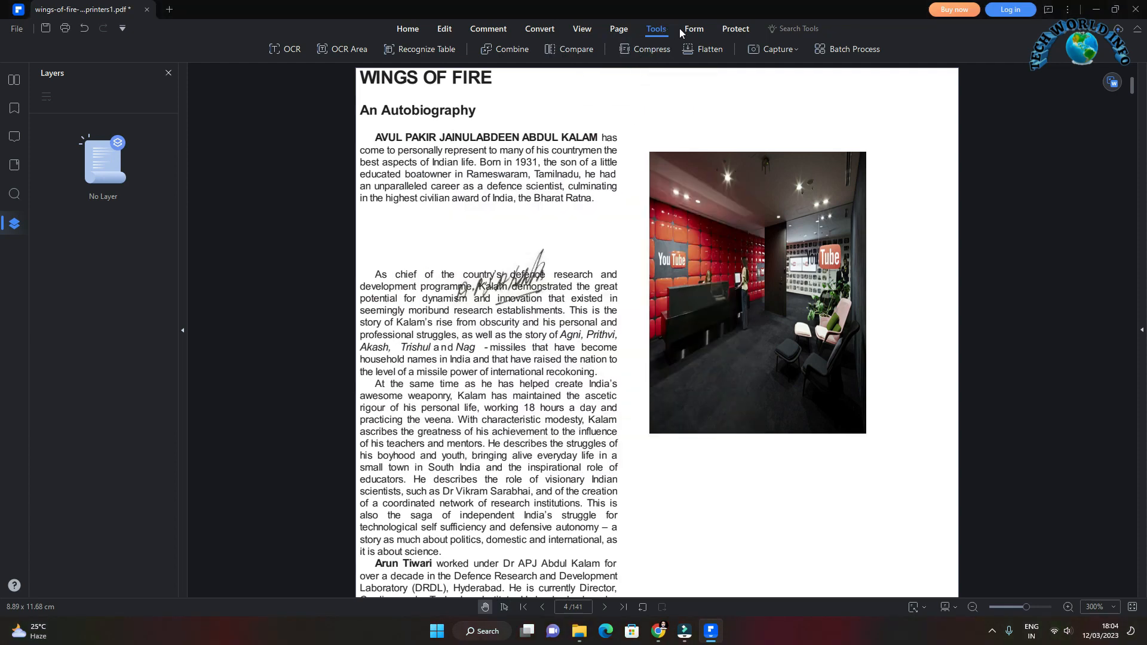
pyautogui.click(693, 29)
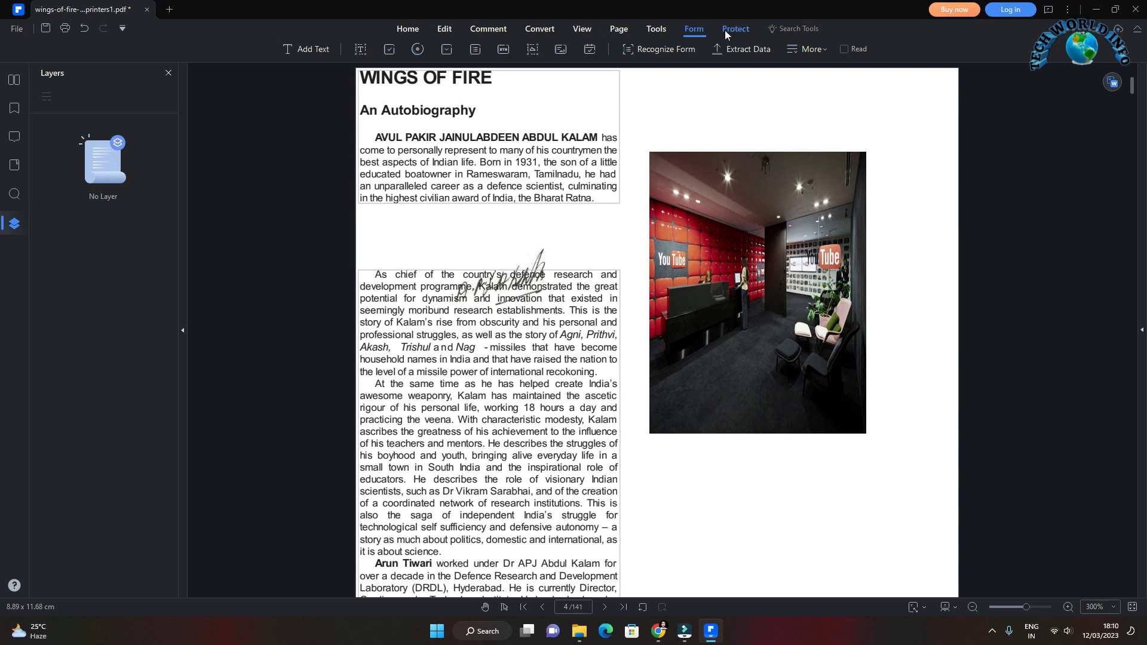
# Review the protection tools and the security settings for open and permission passwords, print and change permissions, and encryption level
pyautogui.click(725, 30)
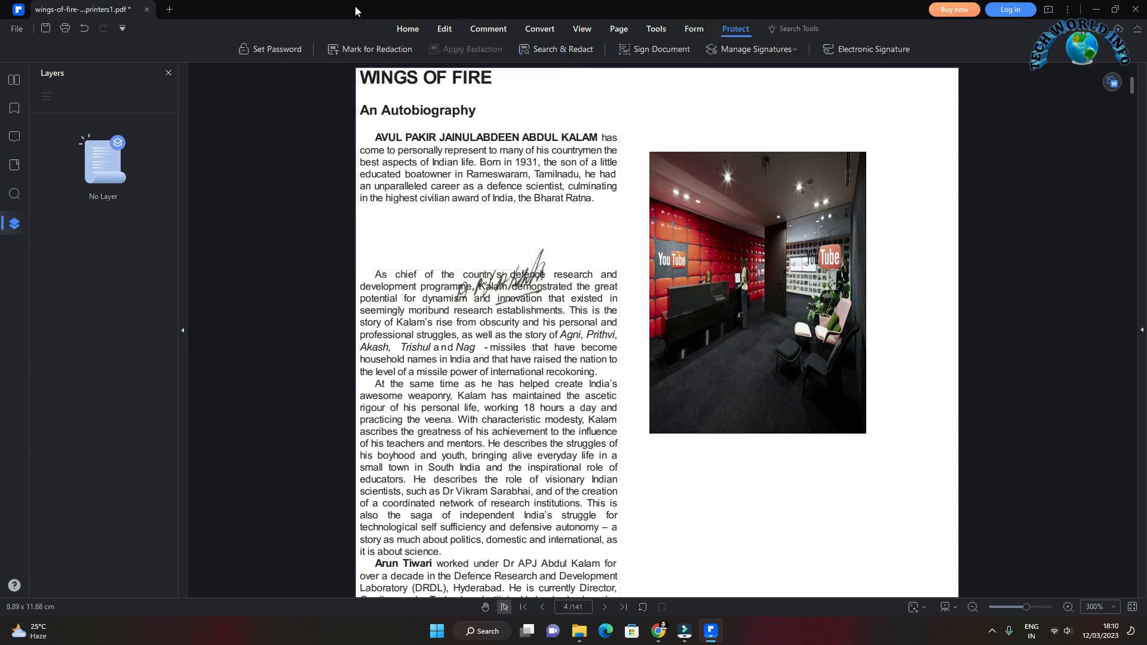
pyautogui.click(266, 50)
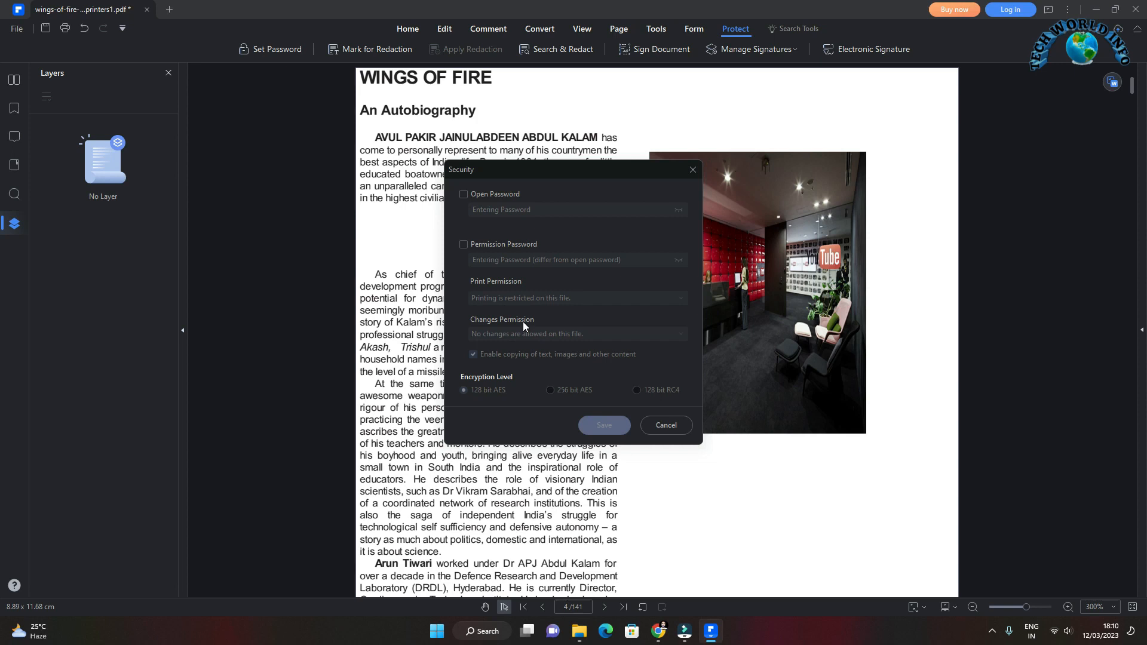
pyautogui.click(657, 428)
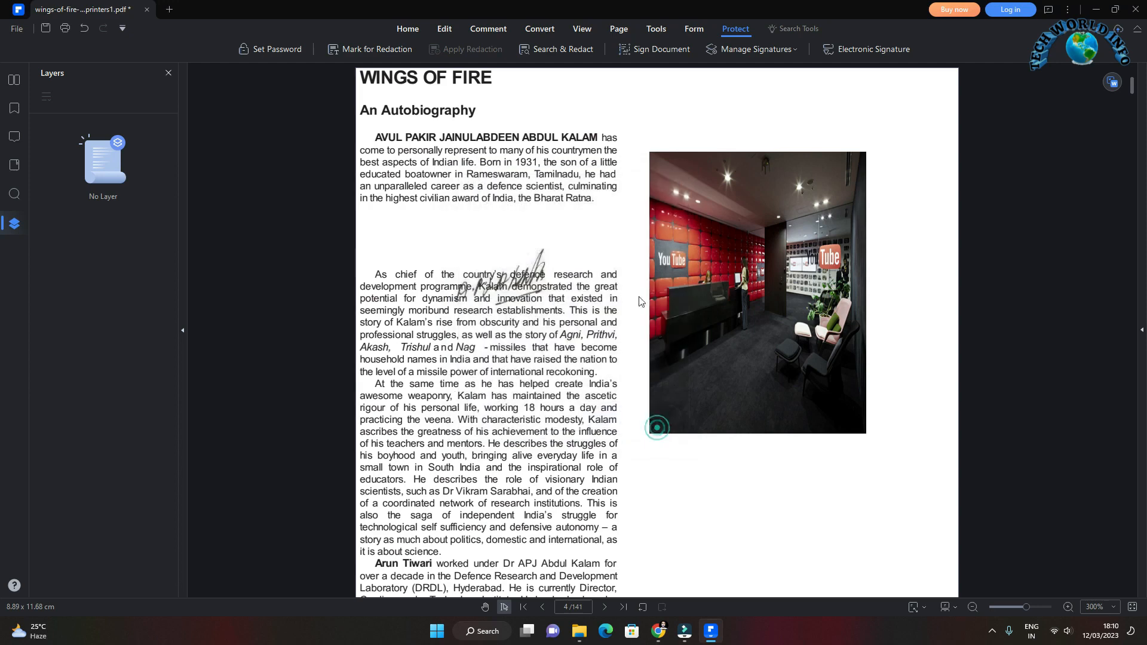
# Try to place a document signature field over the upper part of the office image on page 4
pyautogui.click(643, 56)
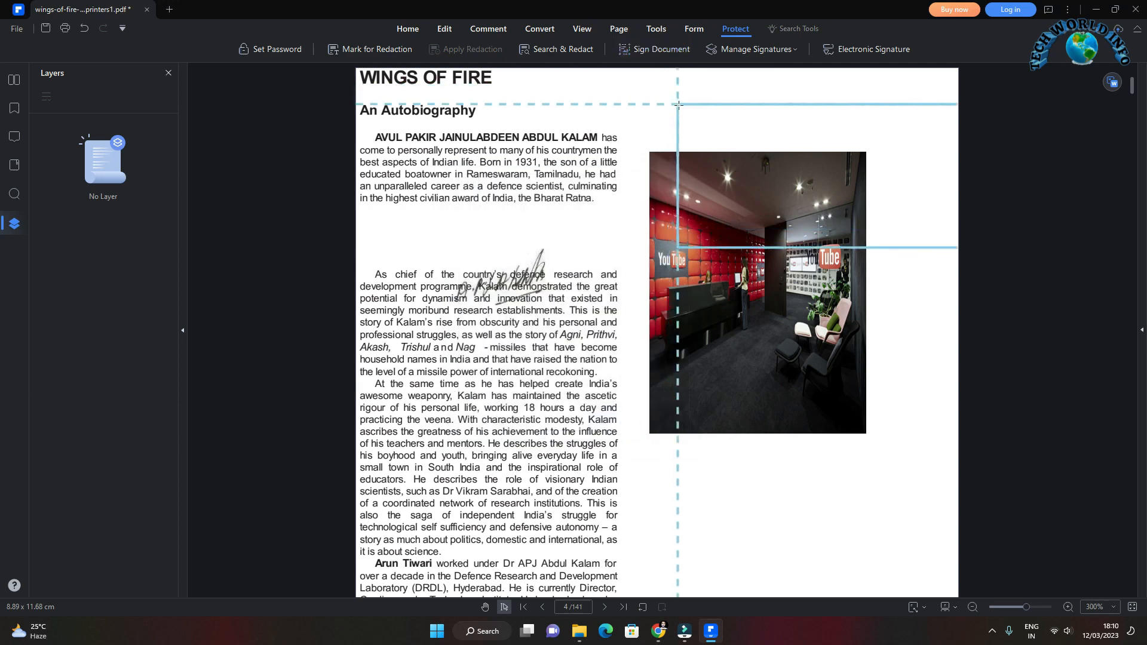
pyautogui.click(709, 149)
pyautogui.click(703, 245)
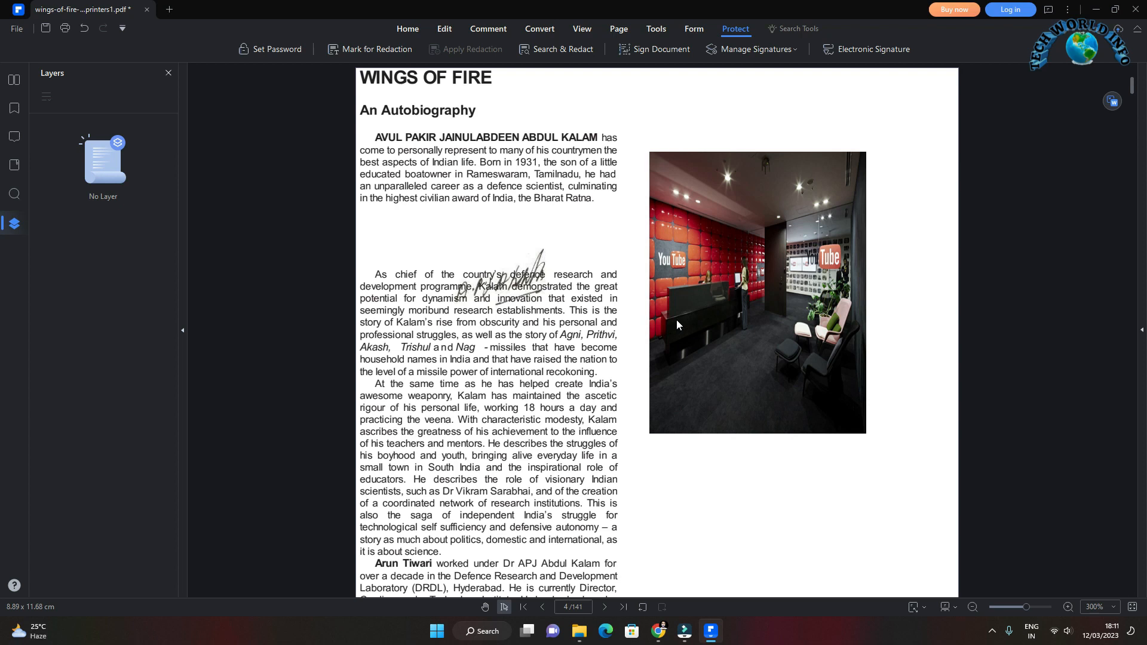
# Review the file commands and the destinations for saving the document to the cloud
pyautogui.click(21, 32)
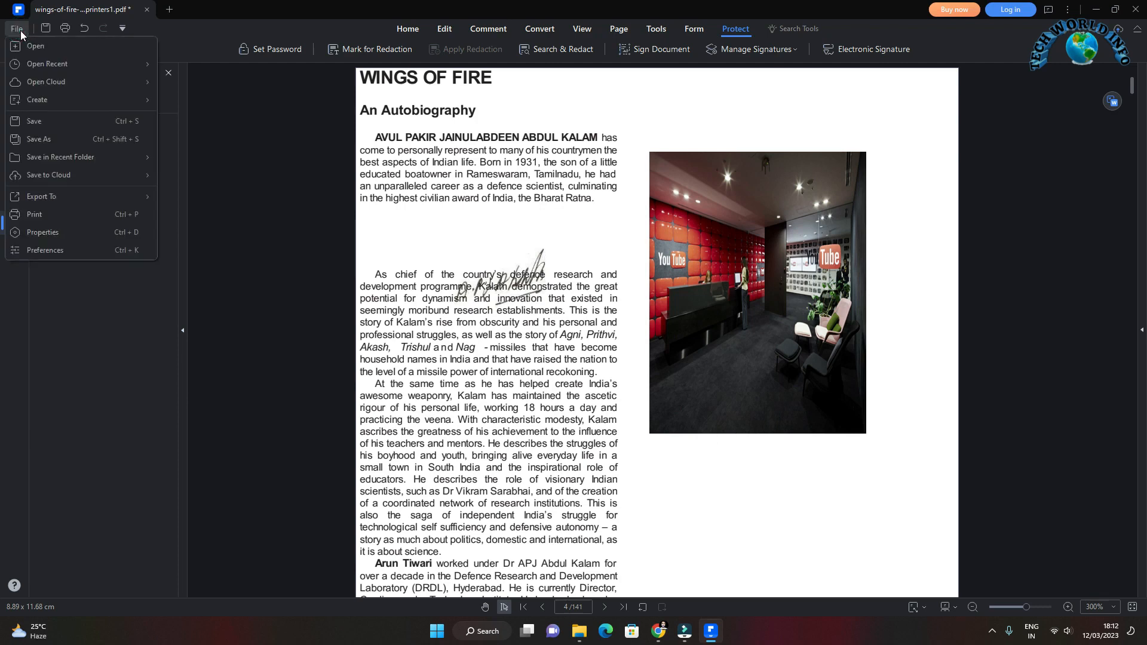
pyautogui.moveTo(50, 172)
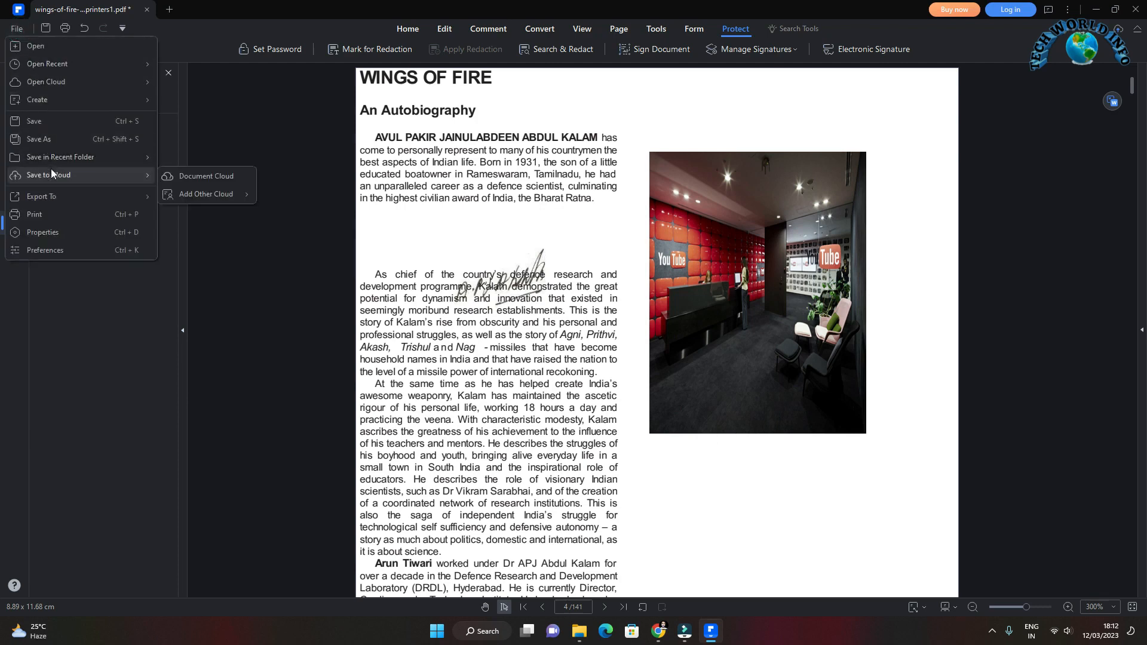